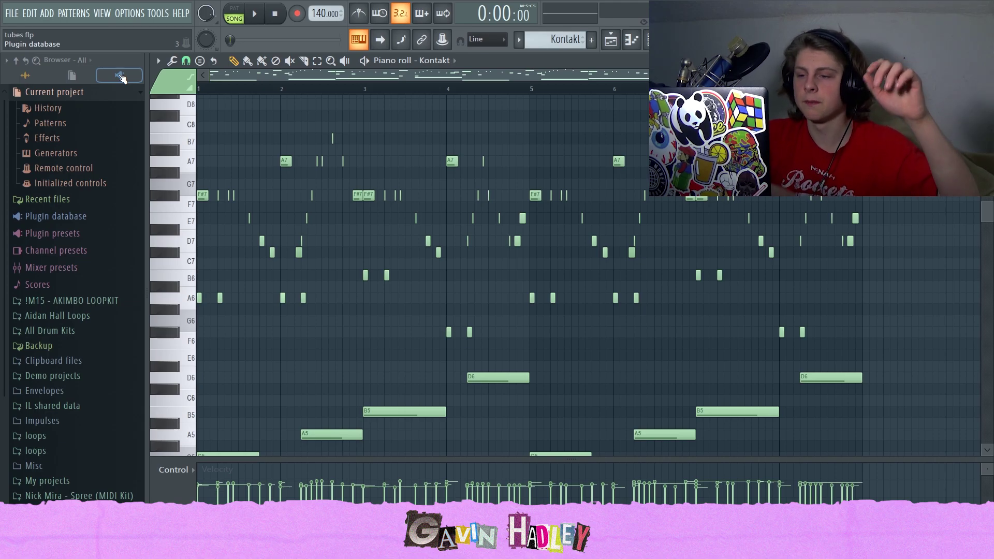
Audition the G5, A5 and B5 keys of the low notes in the Kontakt pattern and play the pattern.
scroll(278, 243, "down", 3)
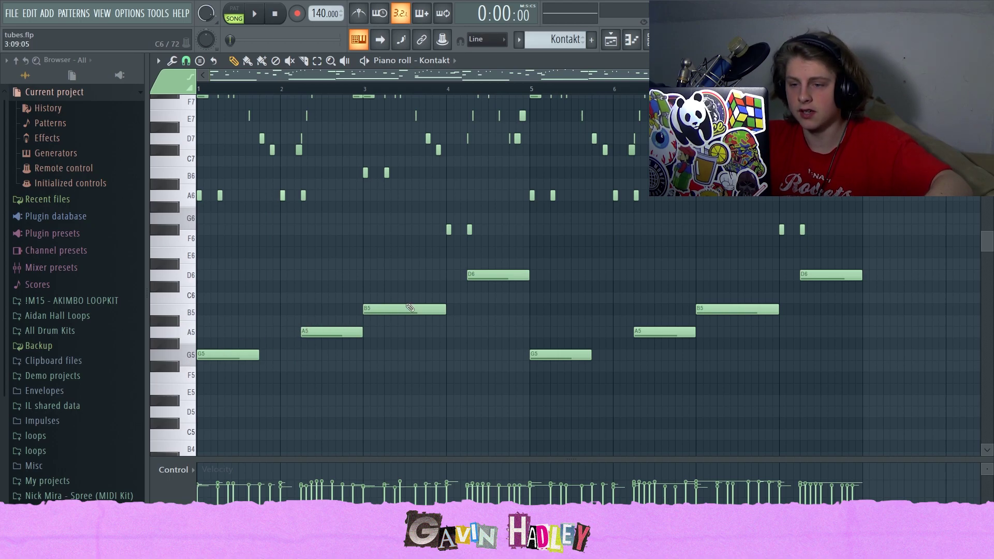
left_click(182, 354)
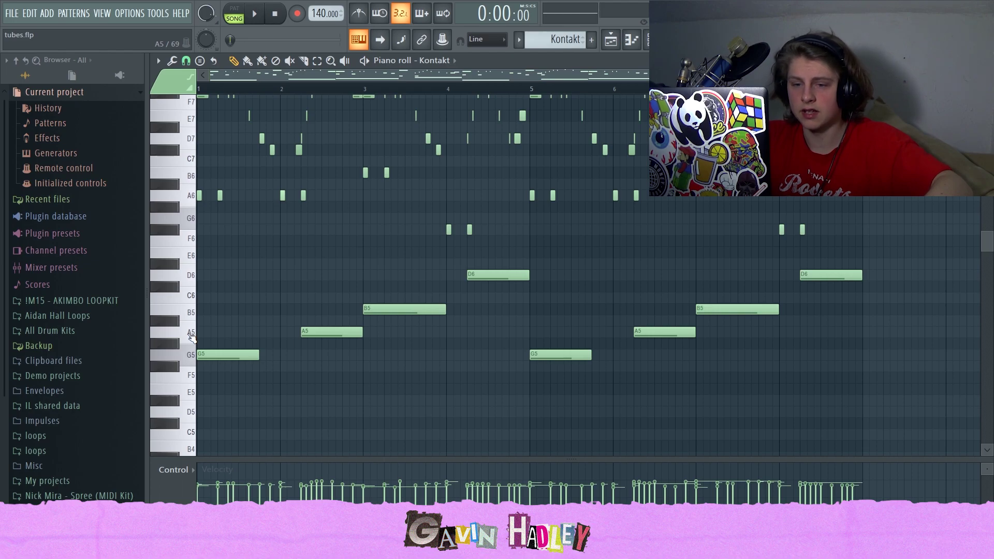
left_click(189, 334)
left_click(186, 313)
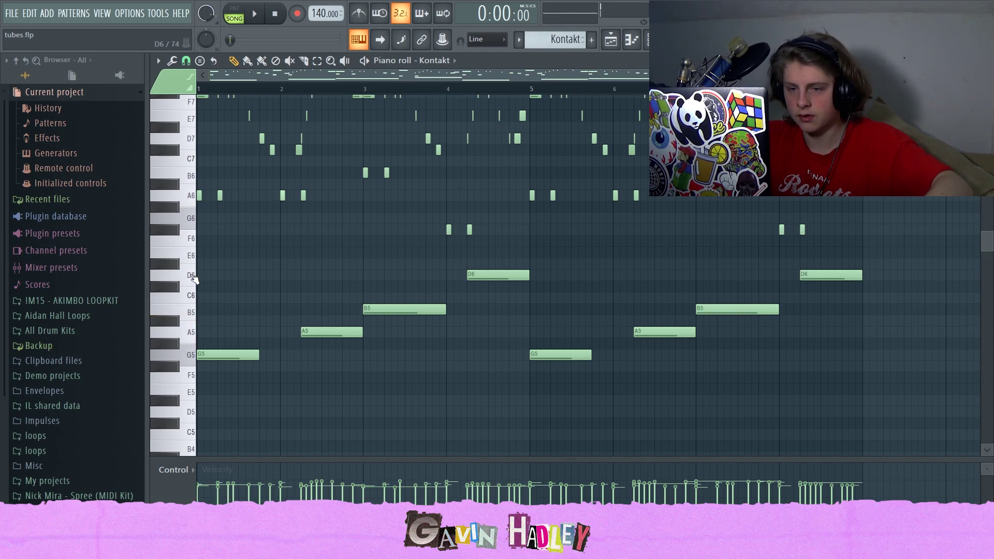
key("space")
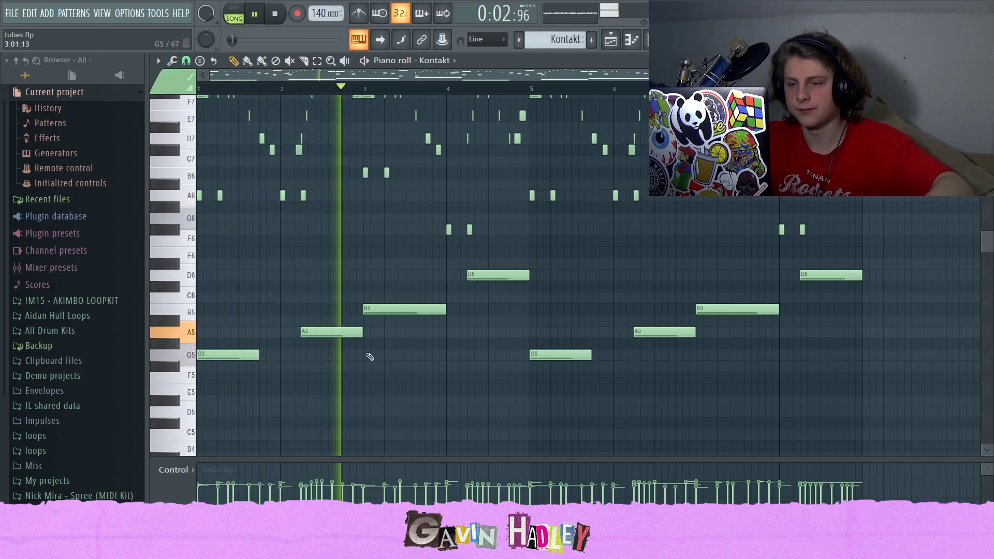
key("space")
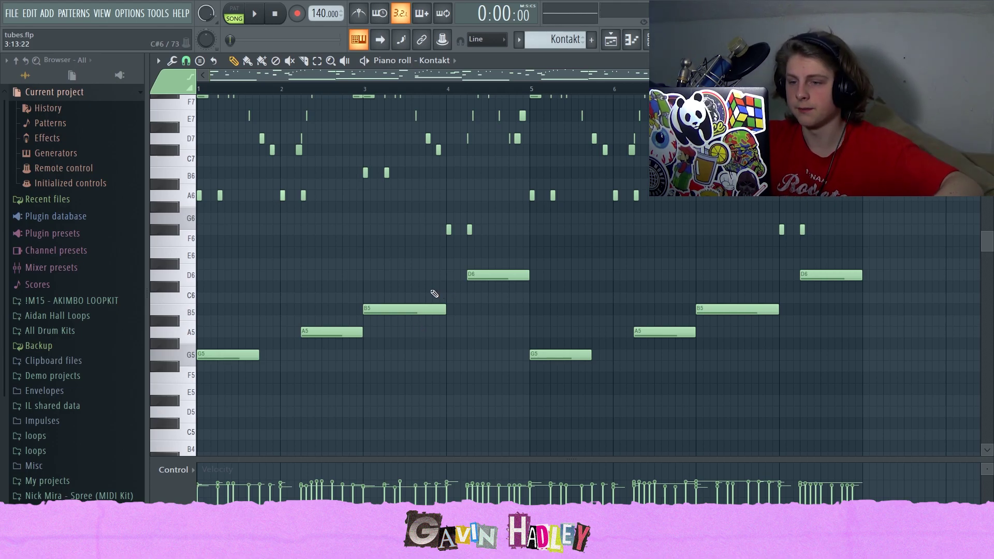
Audition the short A6, B6 and F#6 notes above the long low notes in bars 1 to 4.
scroll(442, 287, "up", 1)
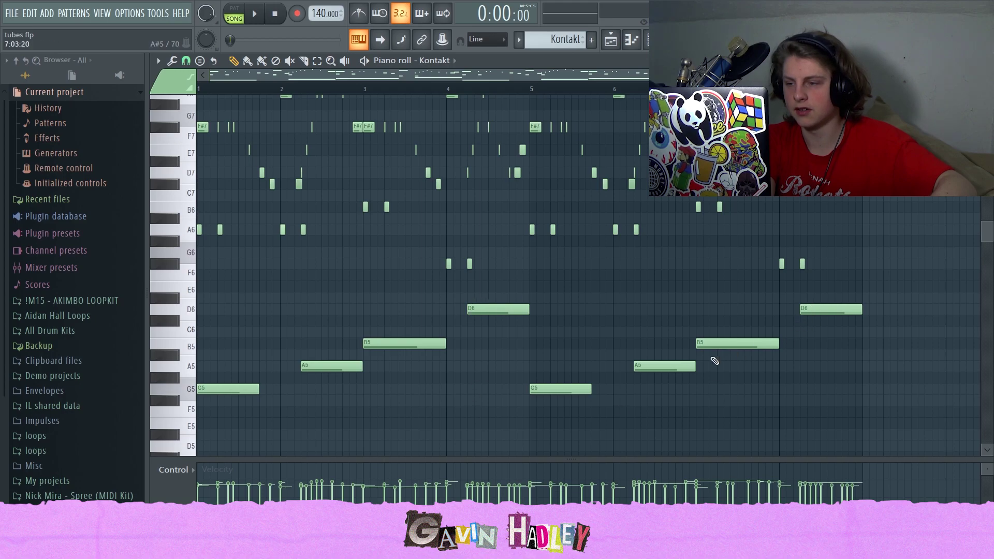
scroll(499, 403, "up", 2)
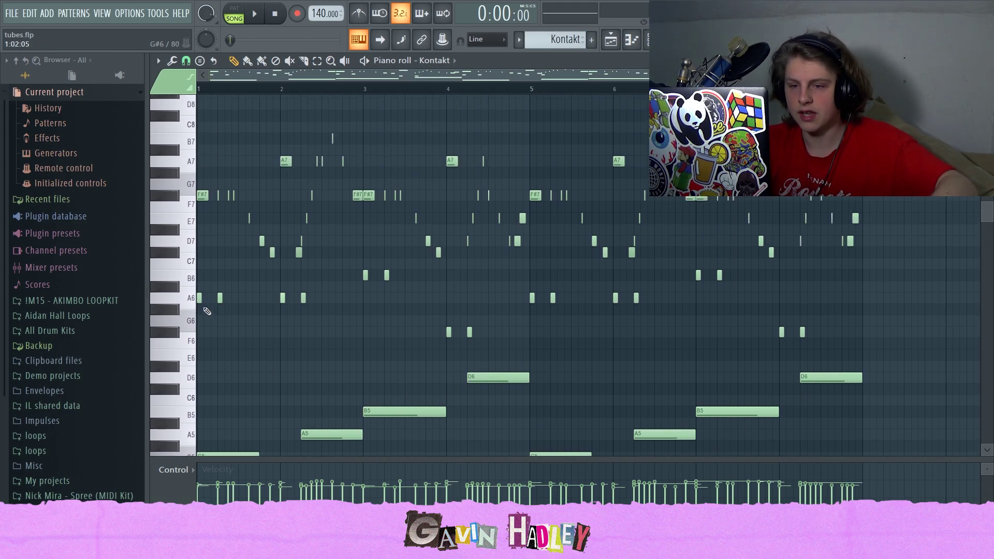
left_click(219, 300)
left_click(282, 298)
left_click(365, 275)
left_click(448, 332)
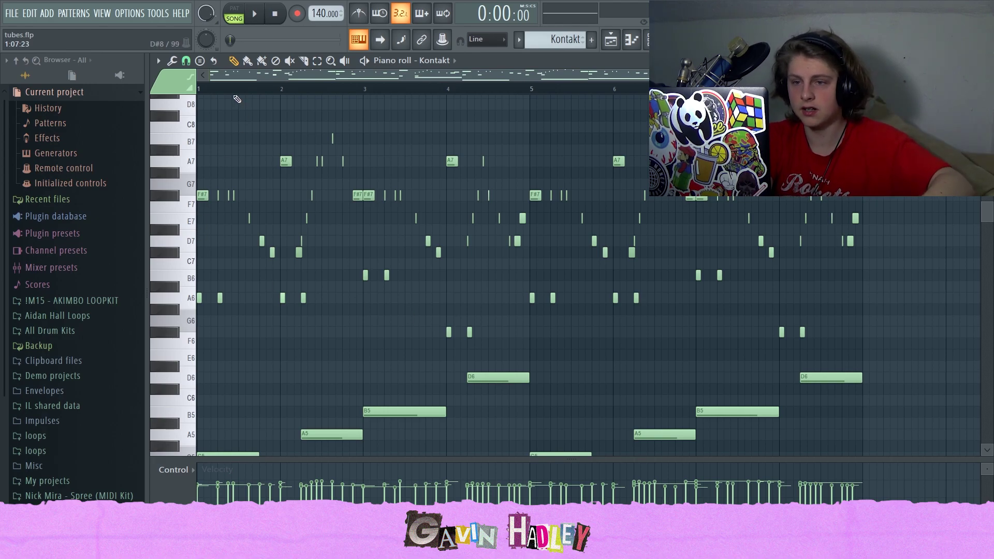
Inspect the opening bars of the upper melody up close, auditioning F#7, D7 and C#7 and playing the pattern.
left_click_drag(804, 76, 373, 75)
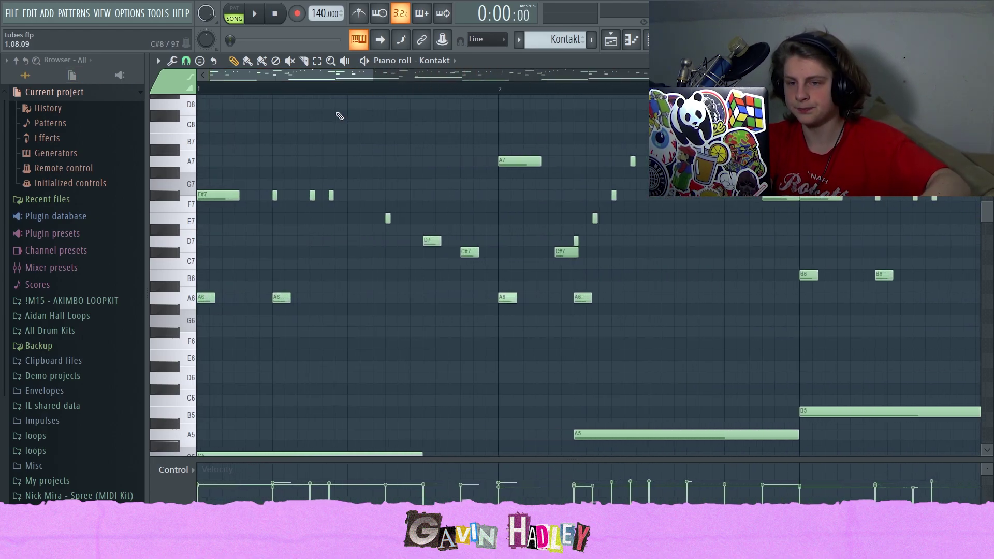
left_click(166, 197)
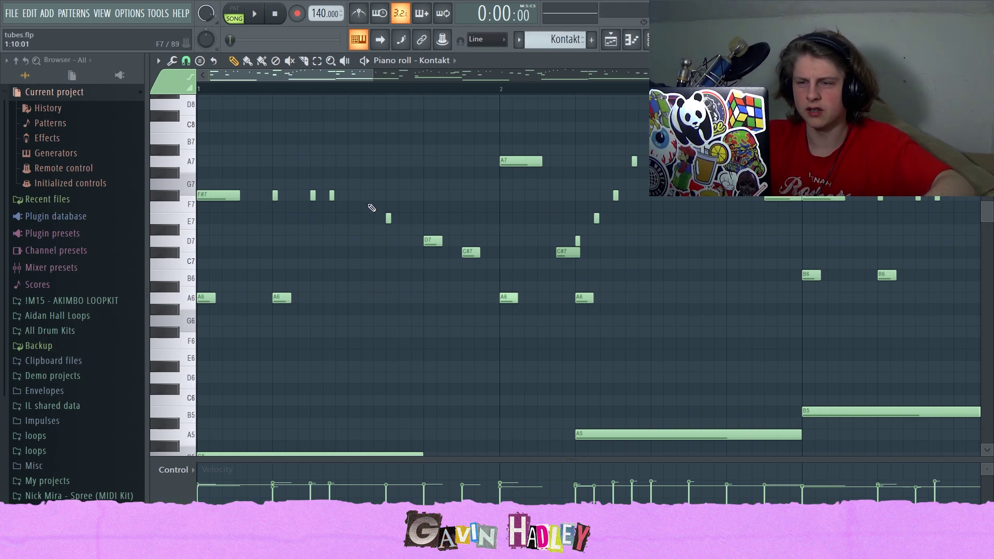
key("space")
key("space")
left_click(433, 242)
left_click(464, 252)
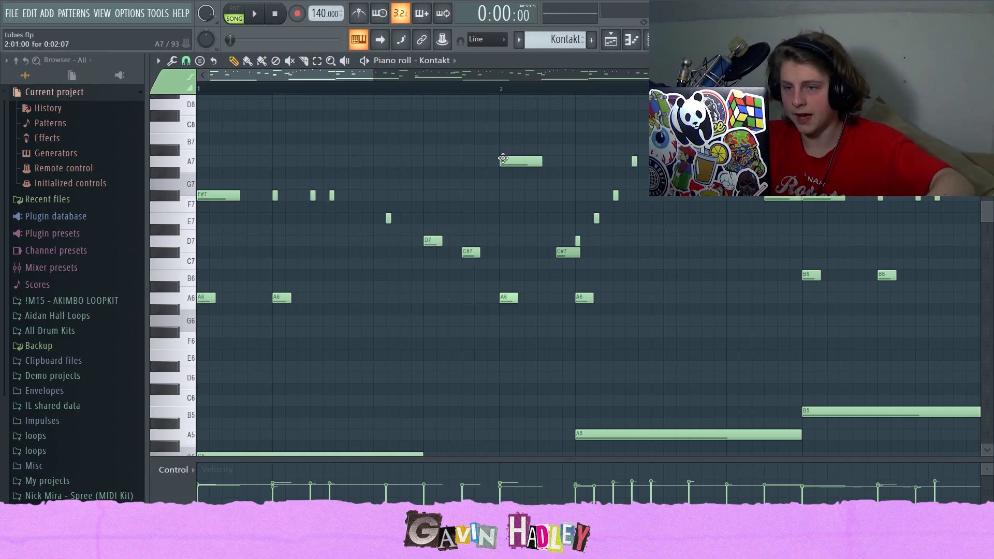
Play the Kontakt pattern with its full note range in view and review the repeat starting at bar 5.
left_click_drag(373, 76, 611, 75)
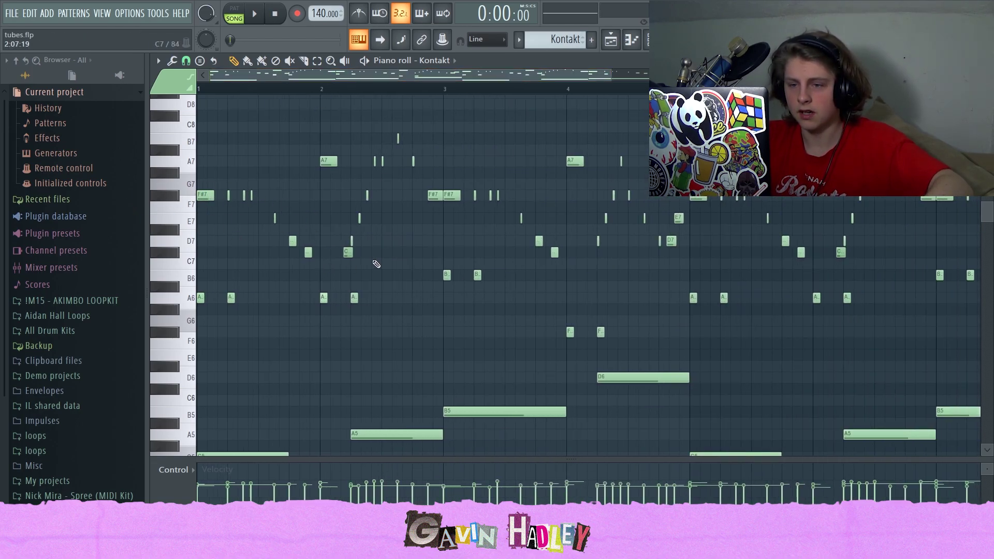
key("space")
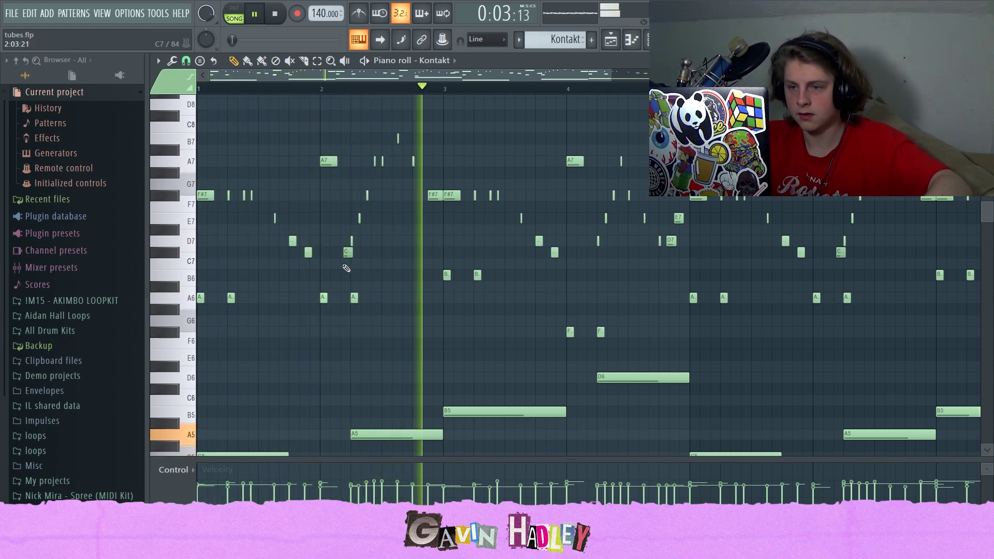
key("space")
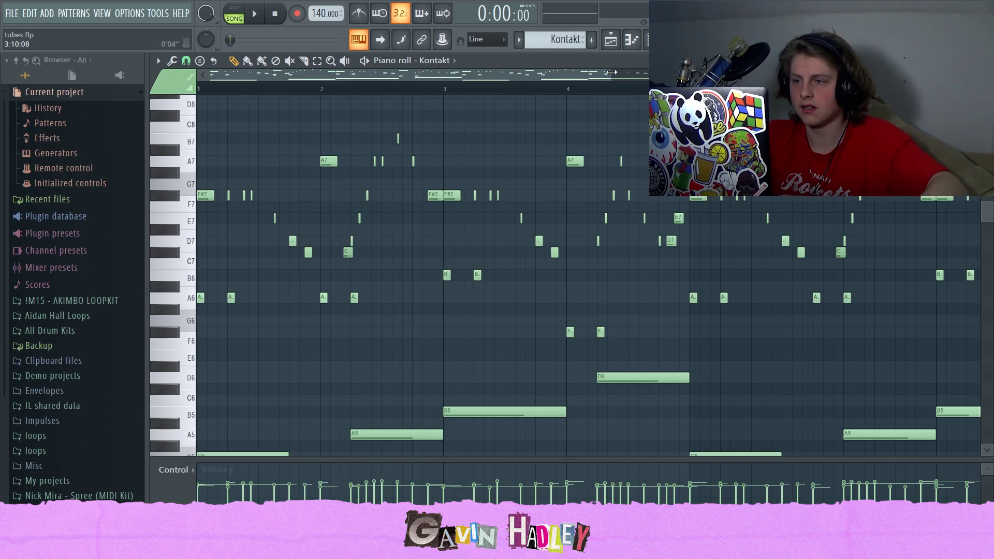
left_click_drag(612, 72, 779, 73)
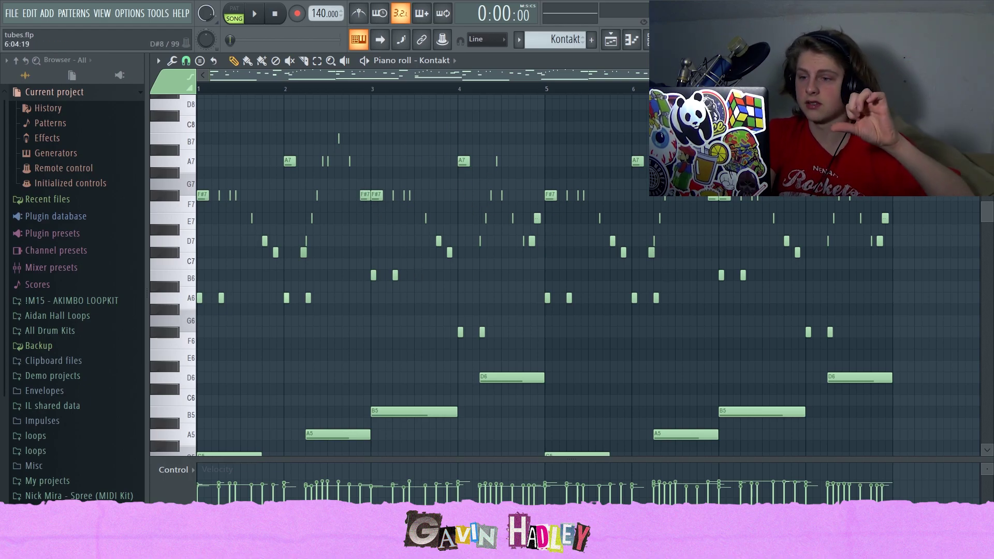
key("space")
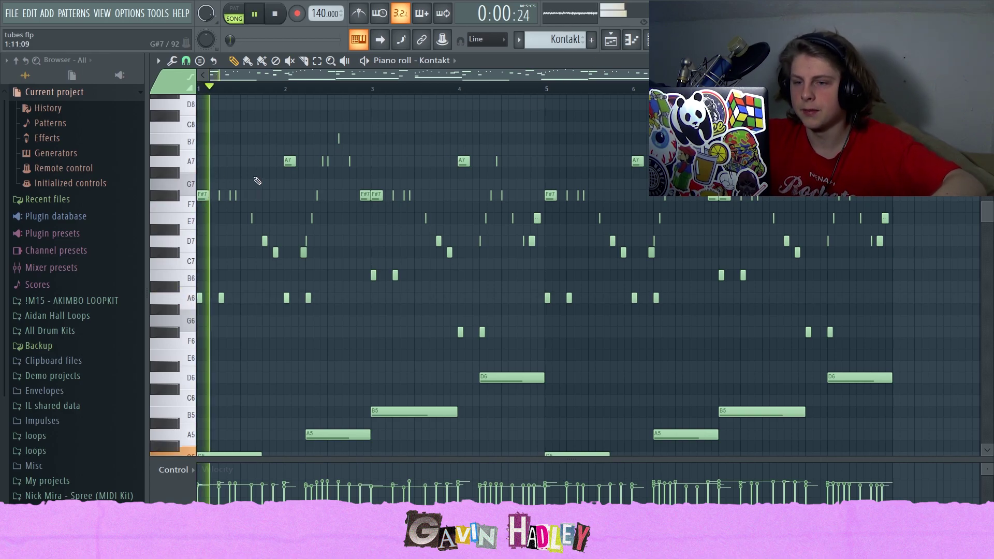
key("space")
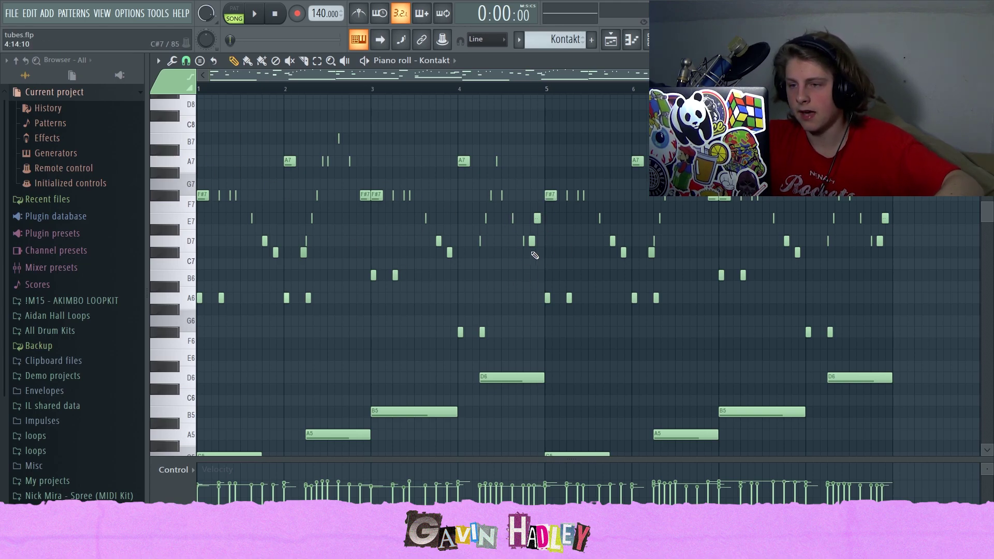
left_click(551, 196)
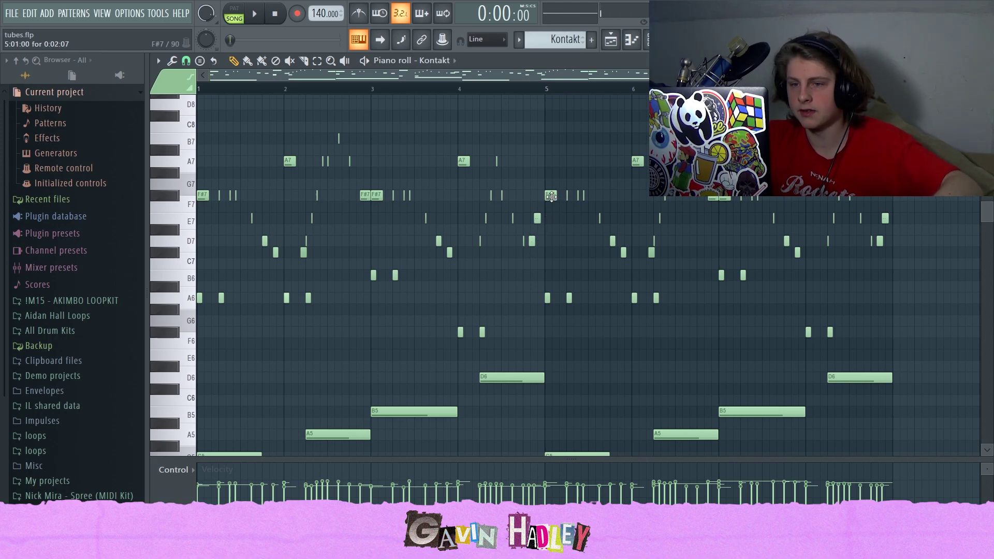
scroll(532, 200, "down", 3)
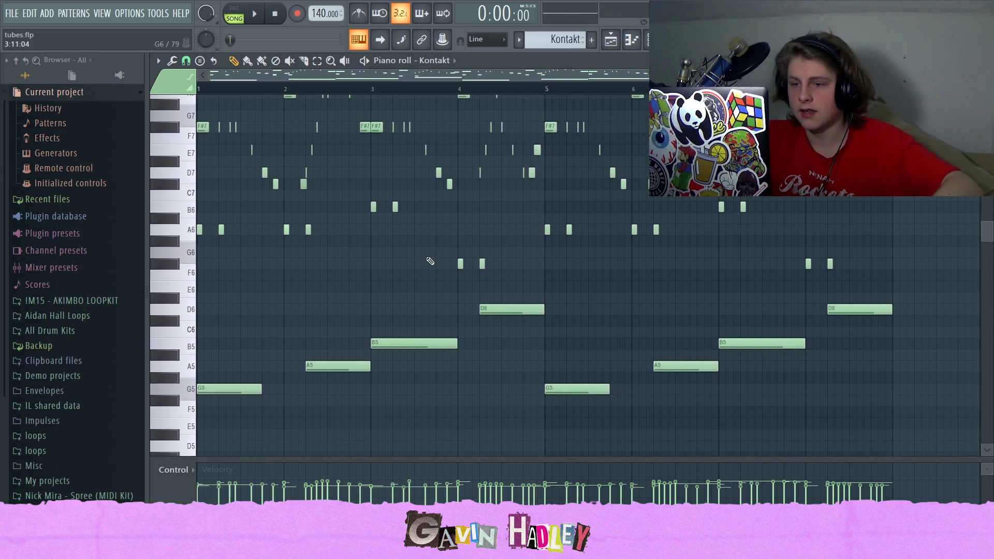
scroll(355, 284, "up", 1)
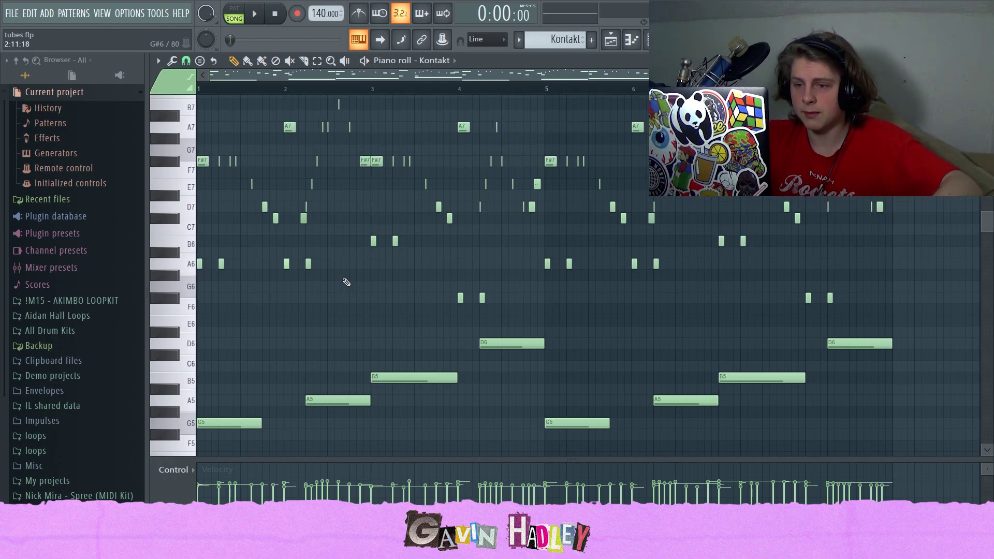
Place the Kontakt #2 pattern at bar 1 on the playlist track below Track 8 and mute Track 8.
key("F9")
key("F5")
left_click(175, 128)
left_click(329, 407)
left_click(318, 379)
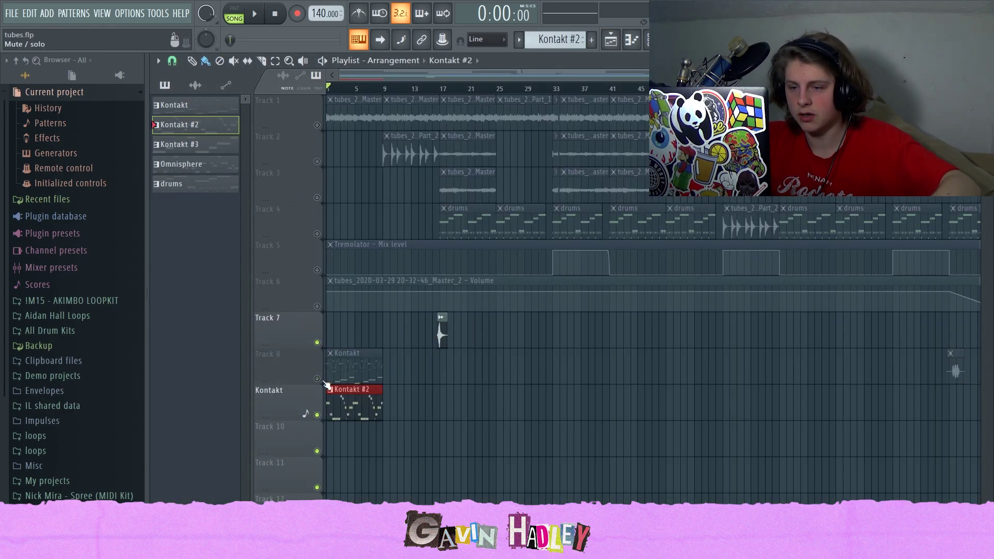
Open the Kontakt #2 clip in the piano roll, review its melody notes and play it.
double_click(366, 408)
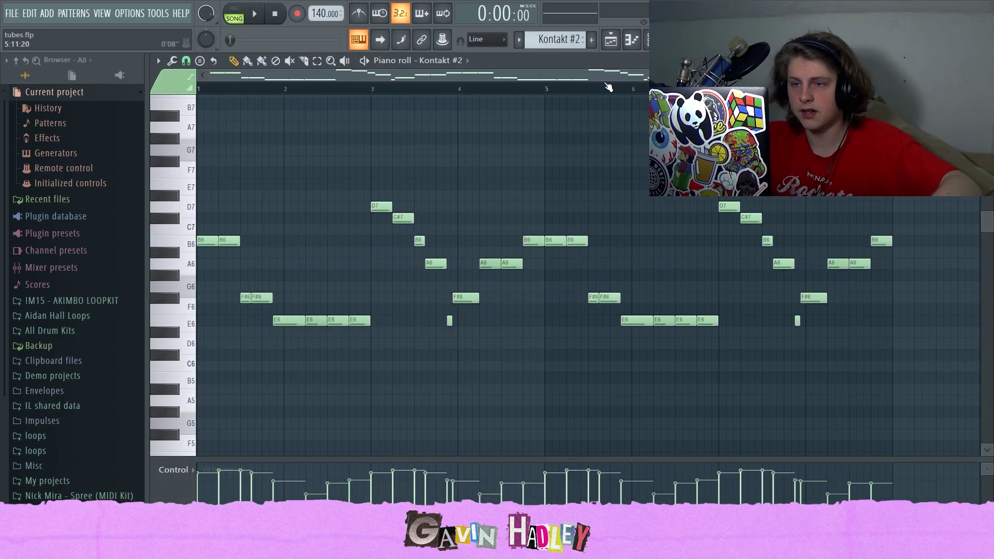
scroll(630, 184, "down", 2)
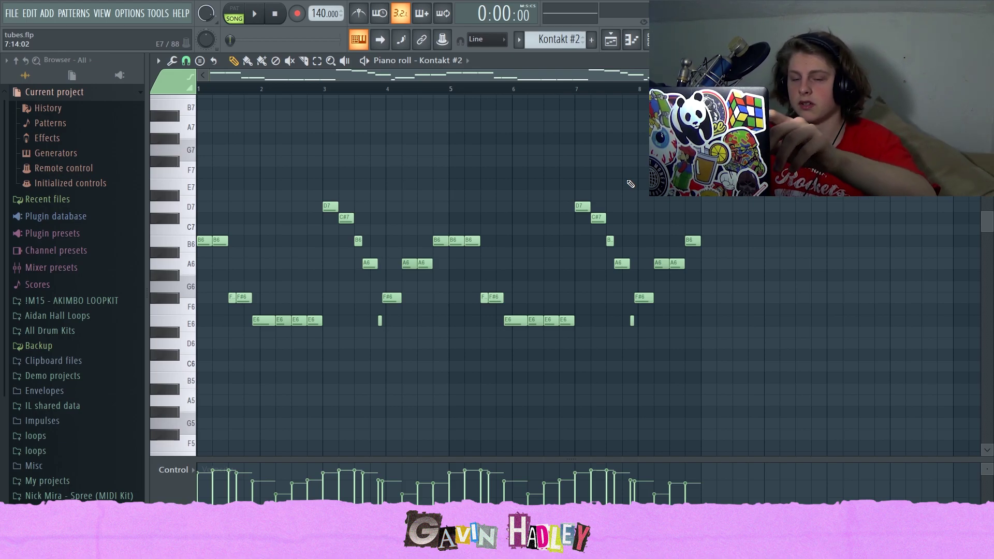
scroll(227, 274, "up", 5)
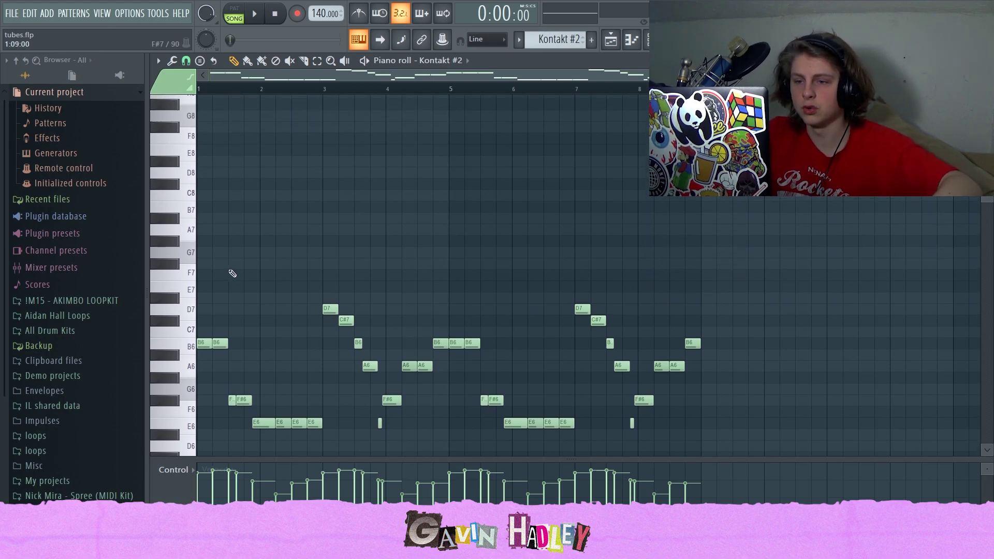
scroll(166, 373, "down", 2)
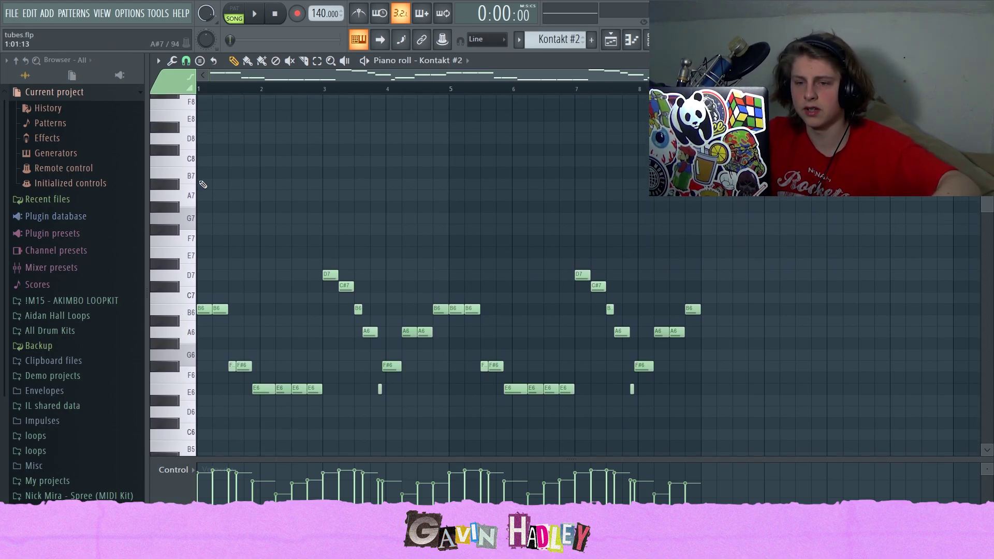
scroll(213, 278, "down", 3)
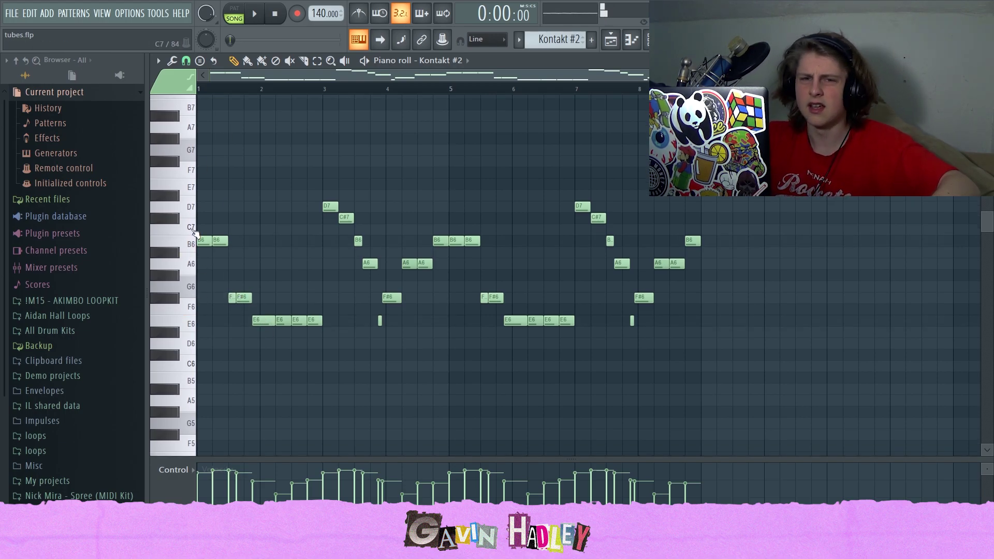
key("space")
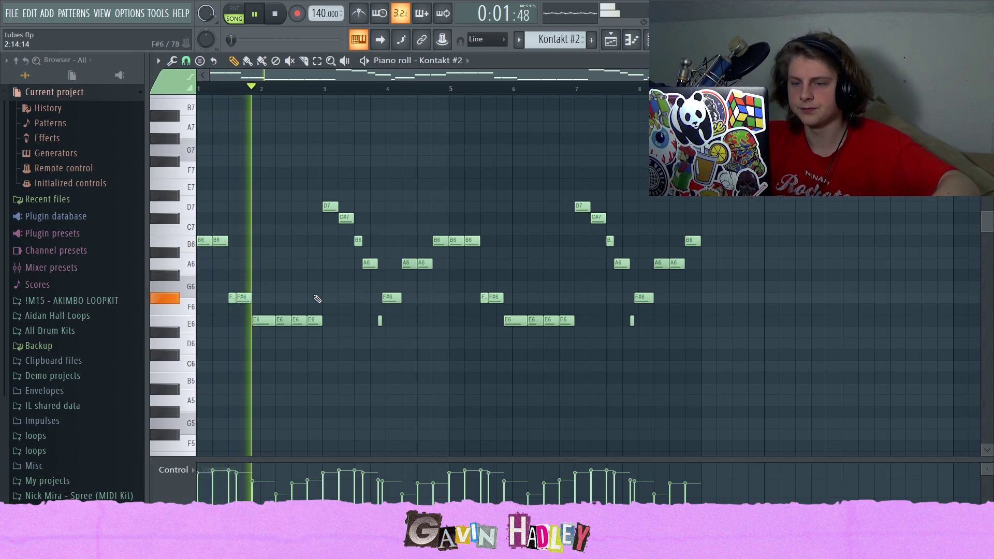
key("space")
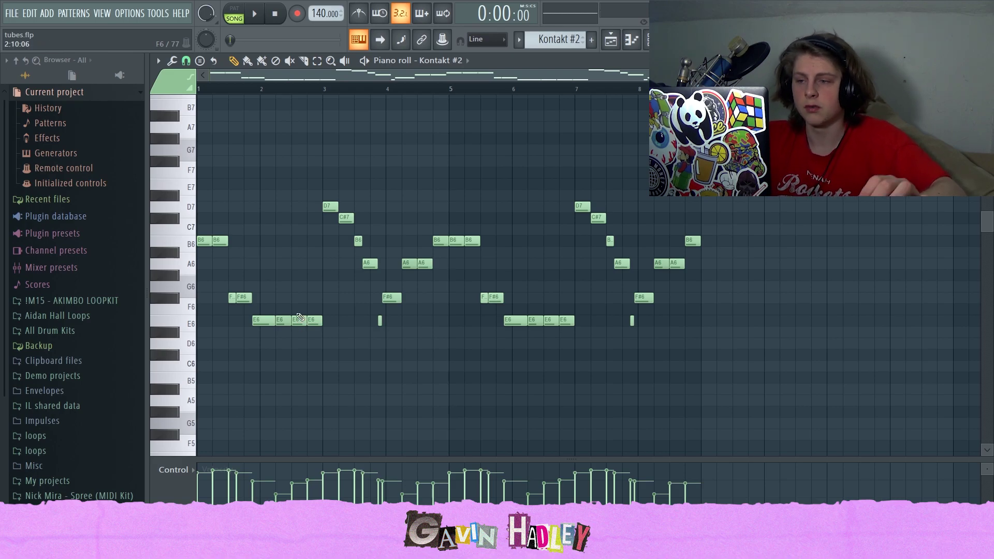
Place the Kontakt #3 pattern at bar 1 of Track 10 in the playlist and open it in the piano roll.
left_click(611, 45)
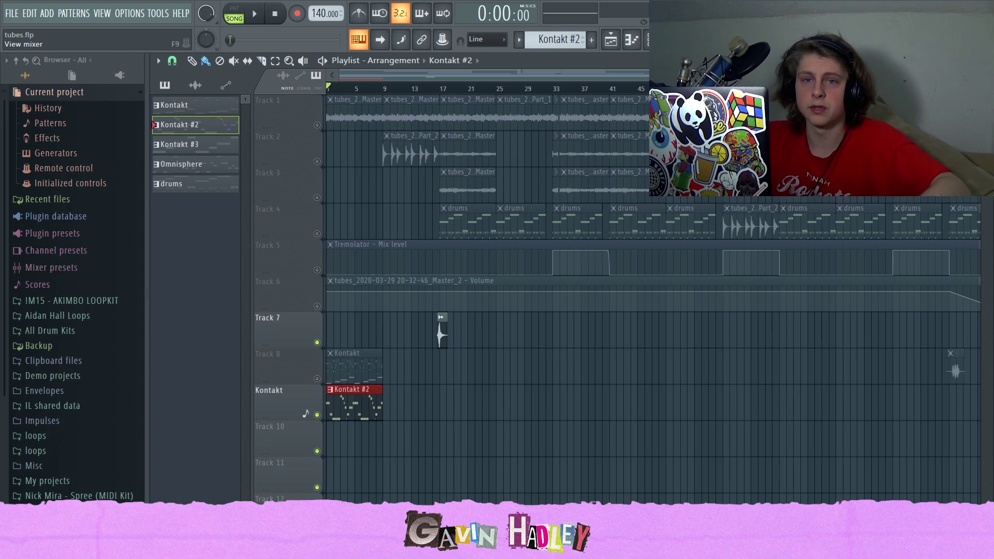
left_click_drag(173, 147, 357, 437)
double_click(353, 437)
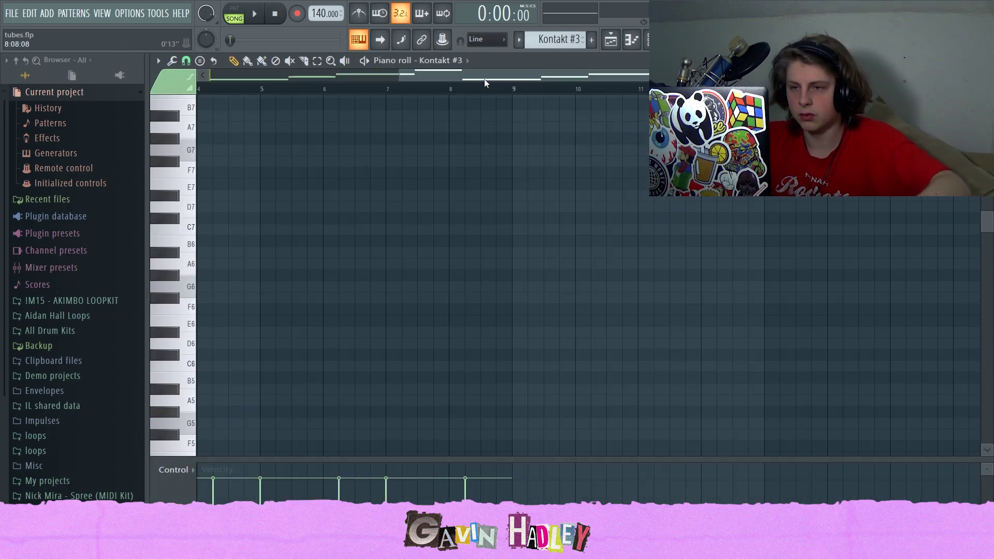
Bring the low Kontakt #3 notes into view from bar 1 and start playback.
left_click_drag(399, 77, 210, 77)
scroll(448, 278, "down", 11)
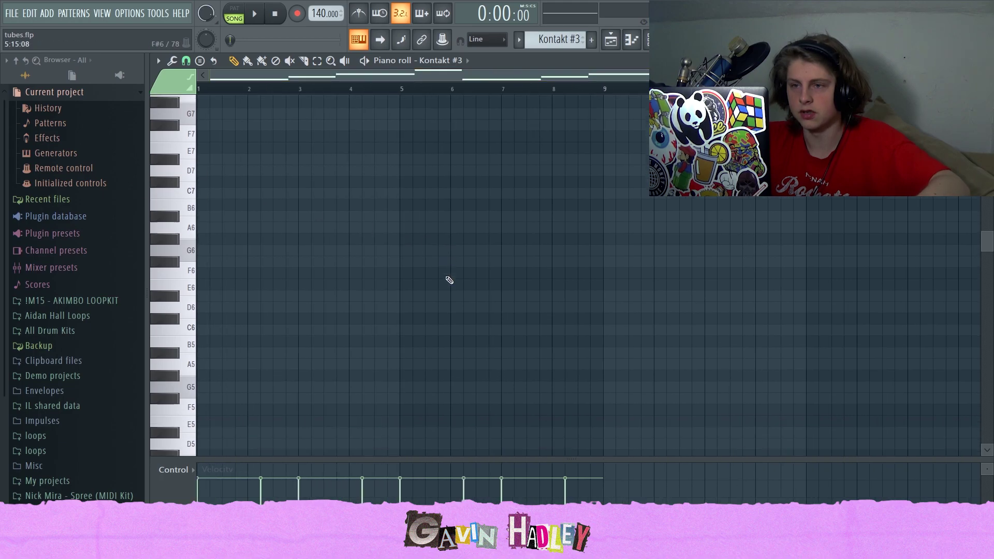
key("space")
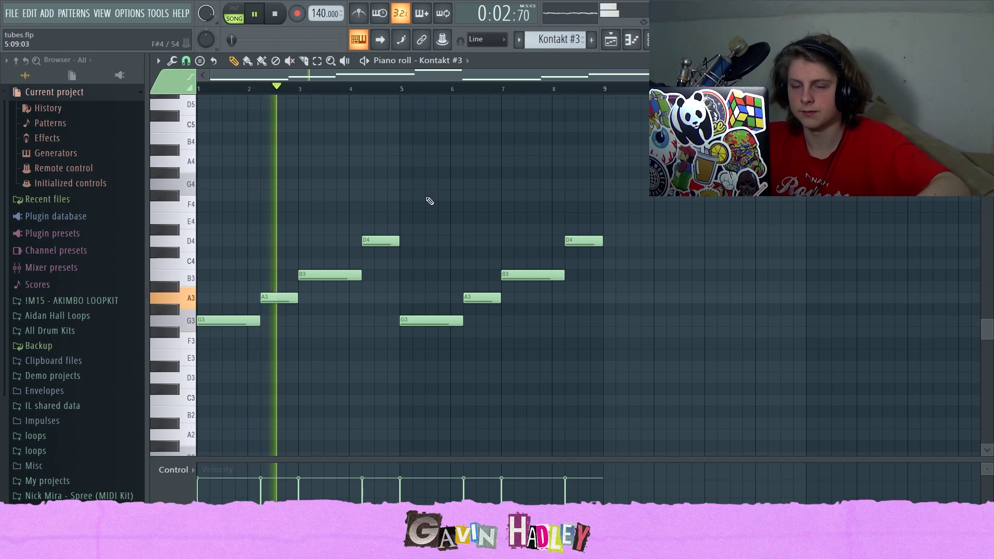
Return to the playlist, unmute Track 8 to hear it with the other Kontakt clips, and stop playback.
left_click(610, 40)
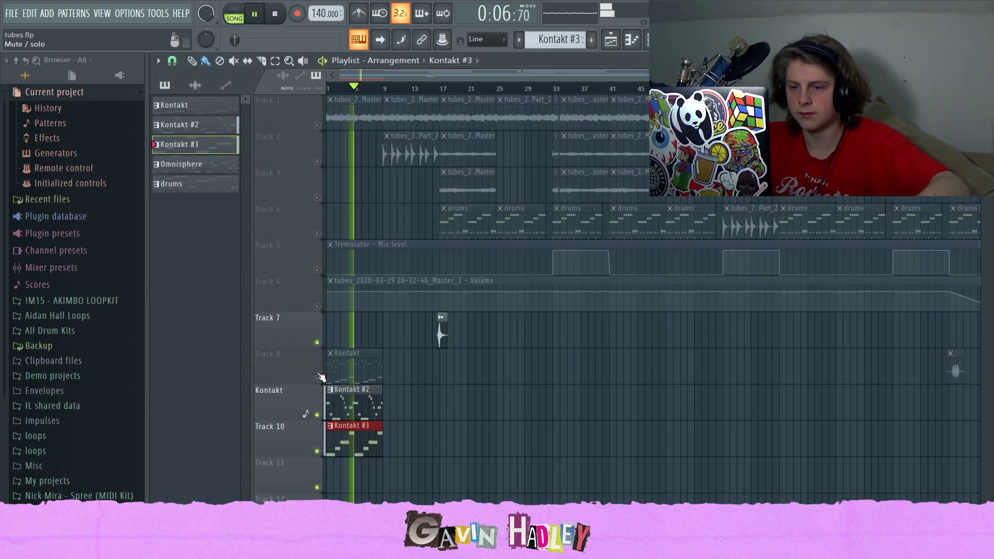
left_click(317, 379)
scroll(414, 352, "down", 1)
key("space")
Place the Omnisphere pattern at bar 1 of Track 11 and open it in the piano roll.
left_click(193, 164)
left_click(379, 409)
left_click_drag(393, 406, 342, 406)
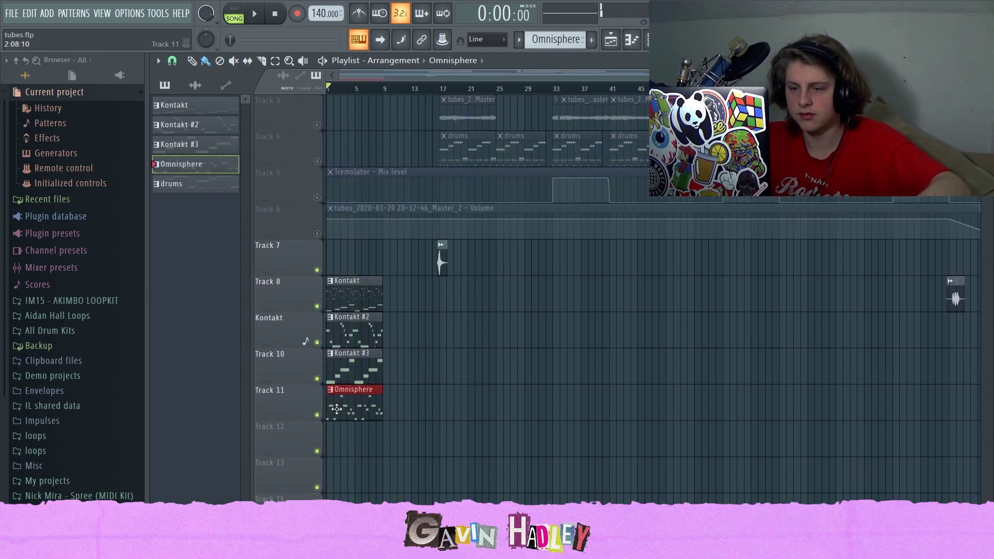
double_click(352, 402)
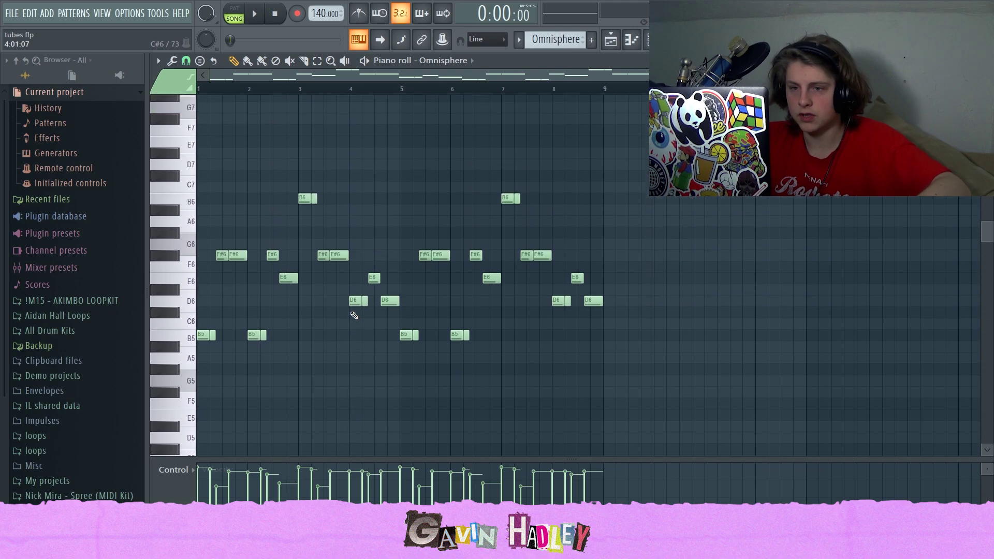
Play the Omnisphere pattern in the piano roll to hear the melody, stop playback and reset it to bar 1.
key("space")
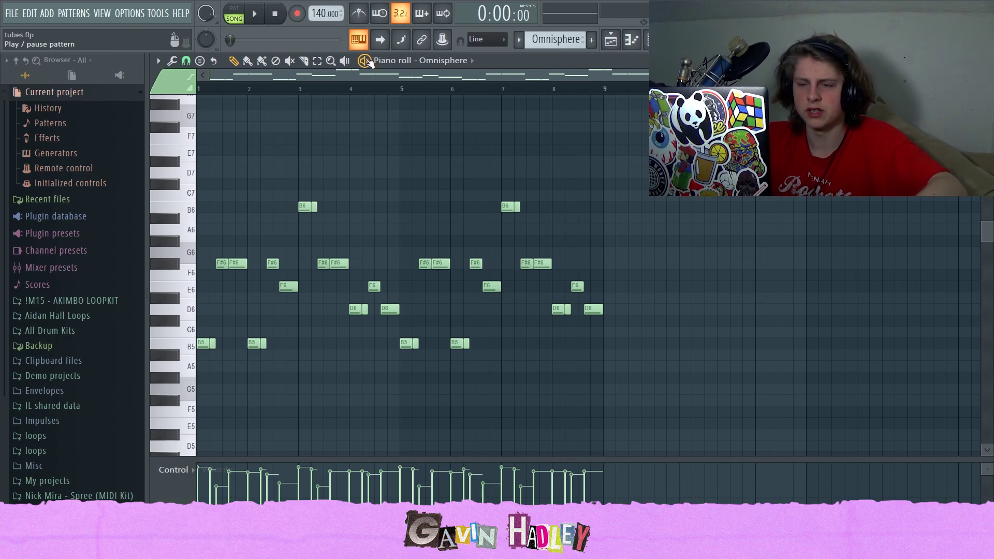
left_click(366, 61)
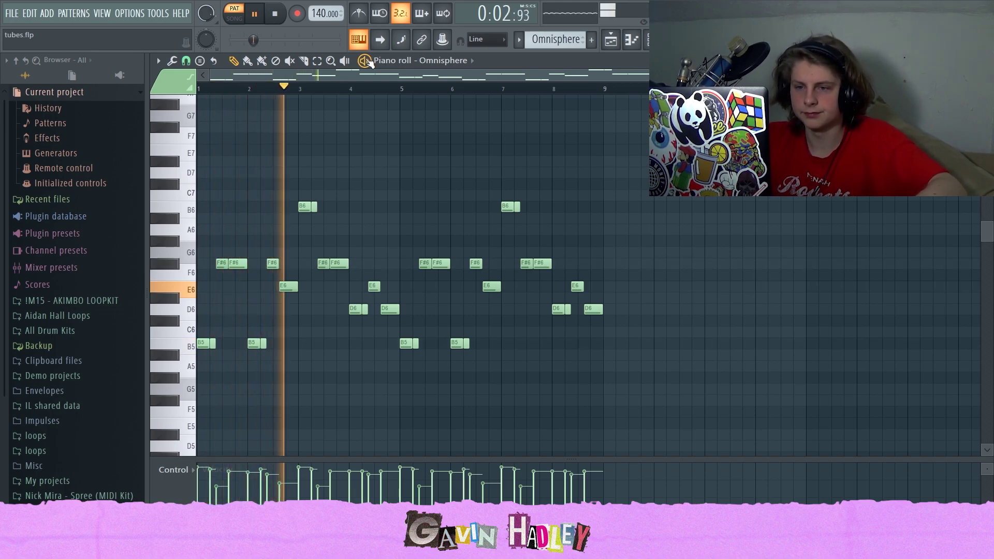
key("space")
left_click_drag(219, 89, 14, 58)
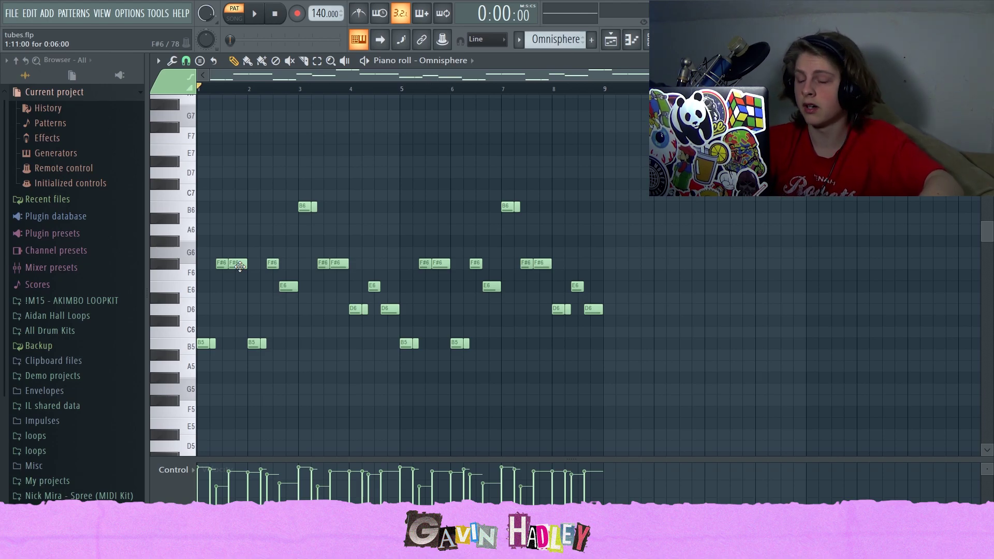
Return to the playlist and unmute Tracks 1 through 6.
left_click(611, 39)
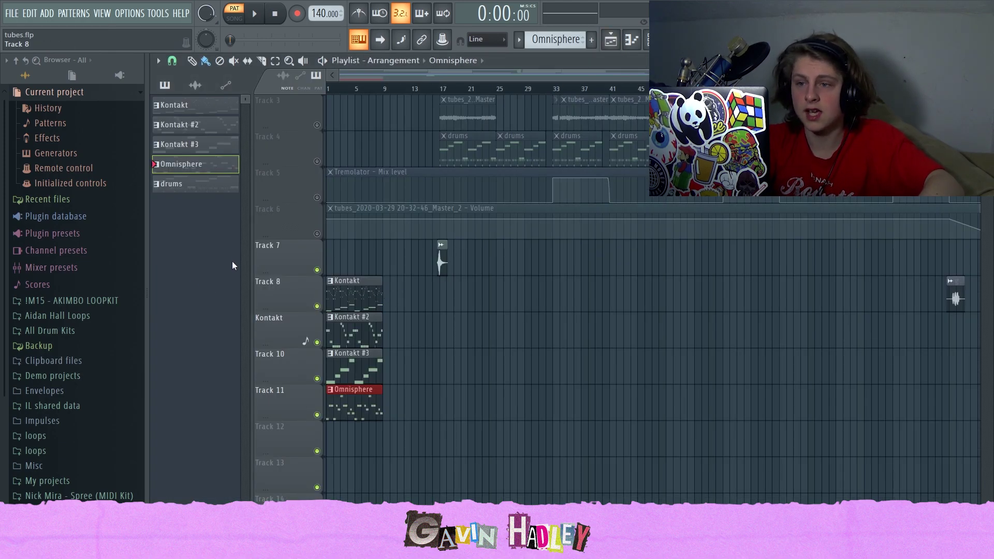
scroll(431, 280, "up", 2)
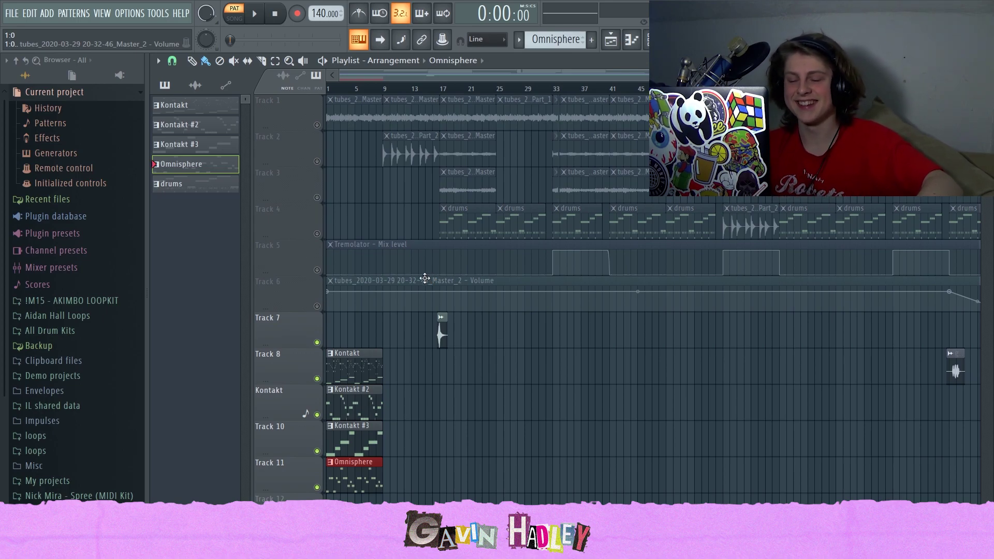
left_click(317, 306)
left_click_drag(317, 269, 318, 125)
scroll(338, 190, "down", 4)
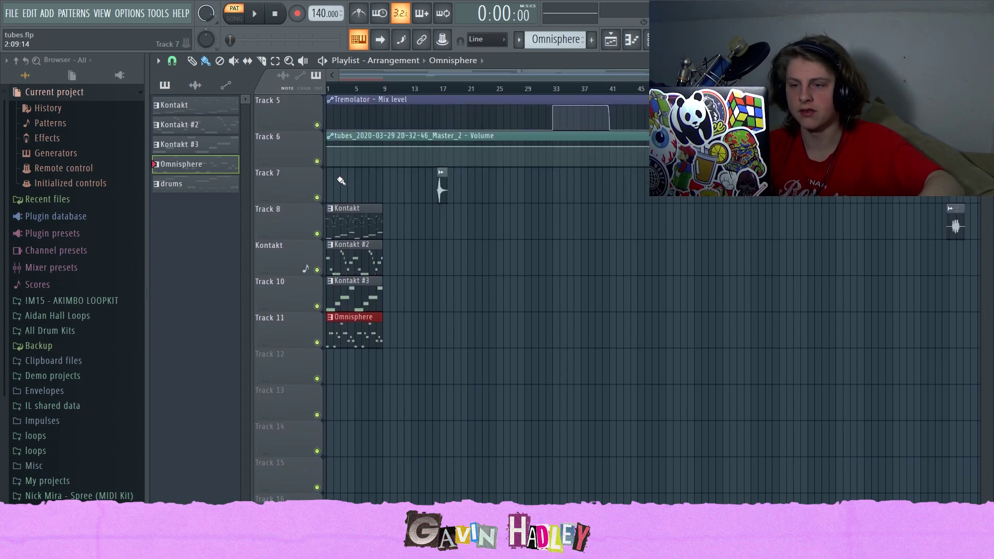
scroll(333, 96, "up", 4)
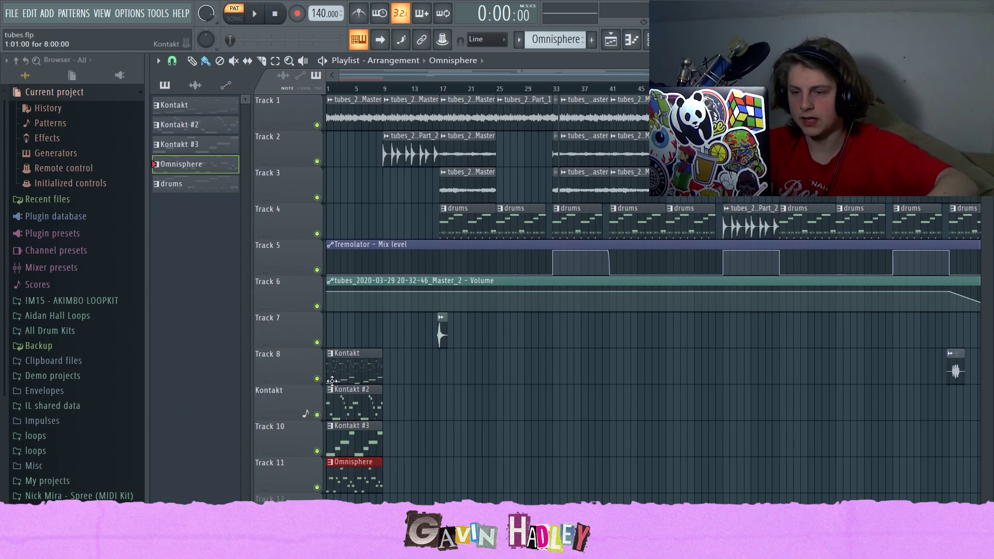
Delete the Kontakt, Kontakt #2, Kontakt #3 and Omnisphere clips from bar 1 and reset playback to bar 1 in song mode.
right_click(345, 364)
left_click_drag(482, 86, 334, 105)
left_click(340, 106)
left_click(403, 149)
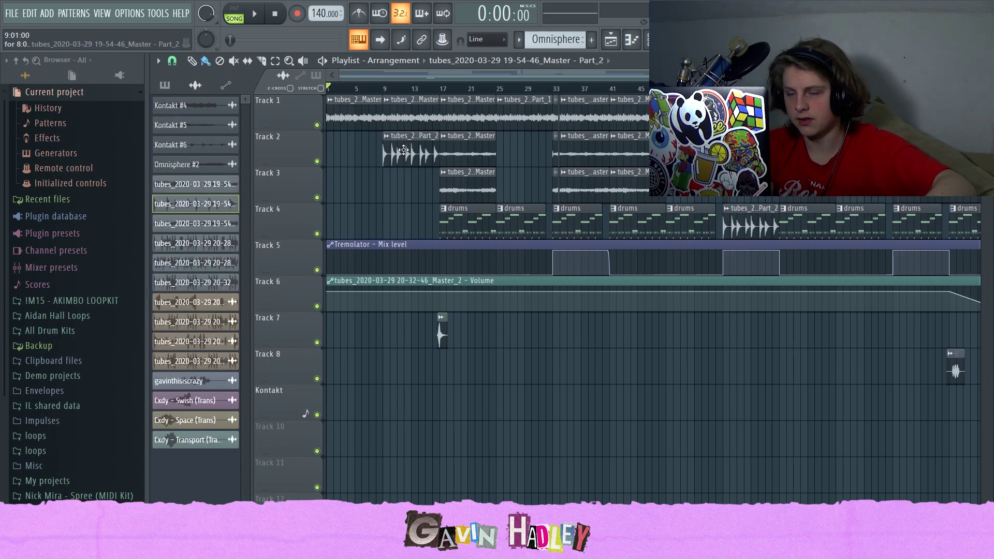
left_click(481, 197)
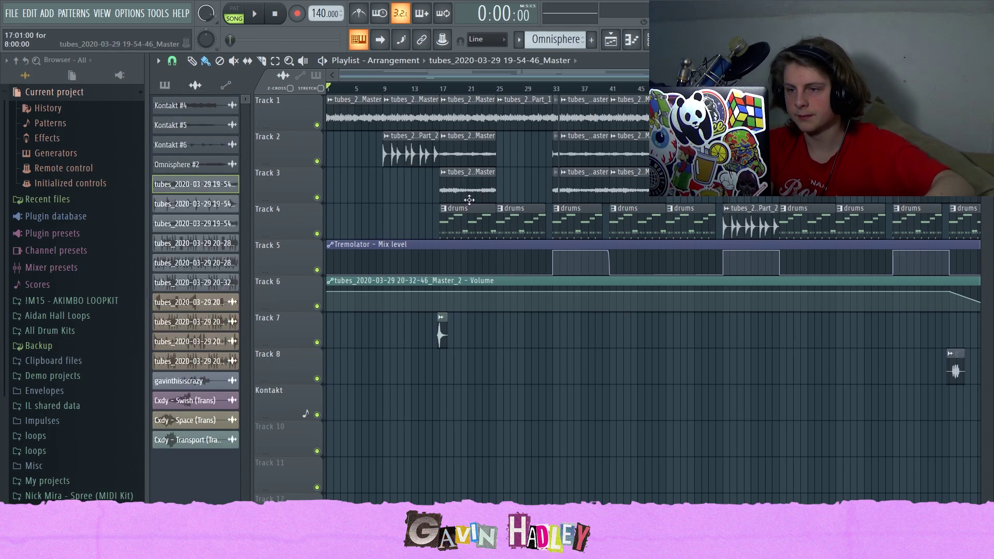
Open the drums pattern from Track 4 and show the sidepce - binge clap notes in the piano roll.
double_click(460, 206)
left_click_drag(413, 77, 228, 77)
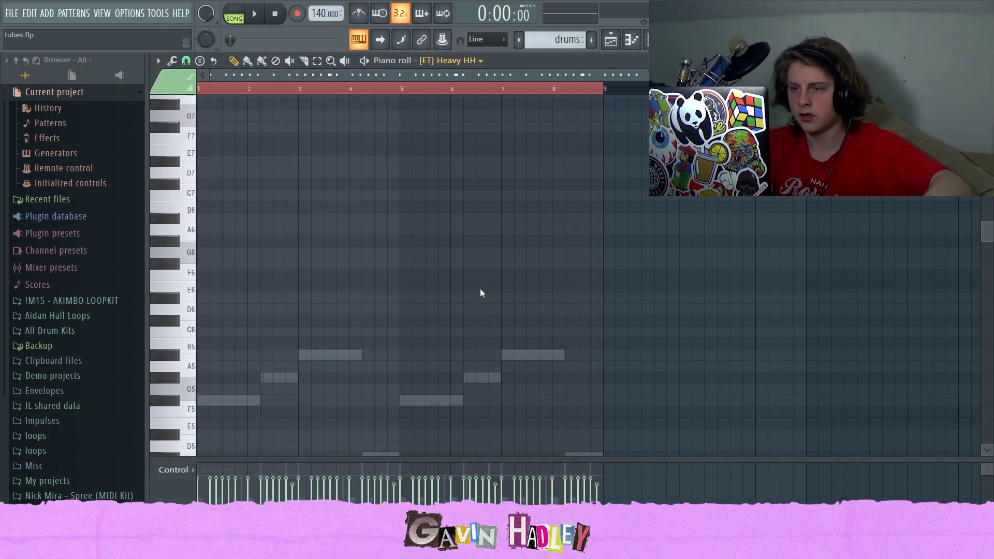
left_click(487, 398)
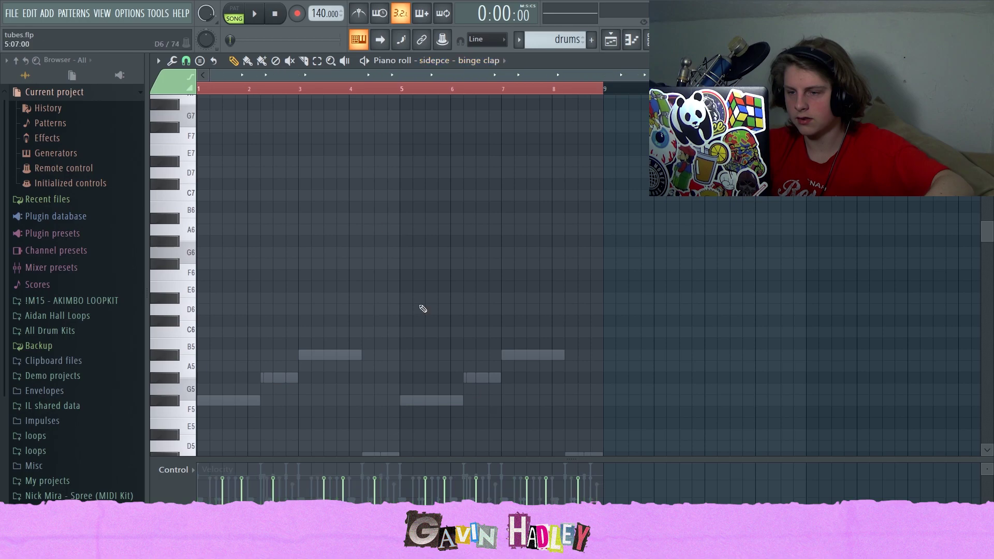
Mute Tracks 1 to 3 in the playlist and reopen the drums pattern's sidepce - binge clap notes from bar 1.
left_click(608, 43)
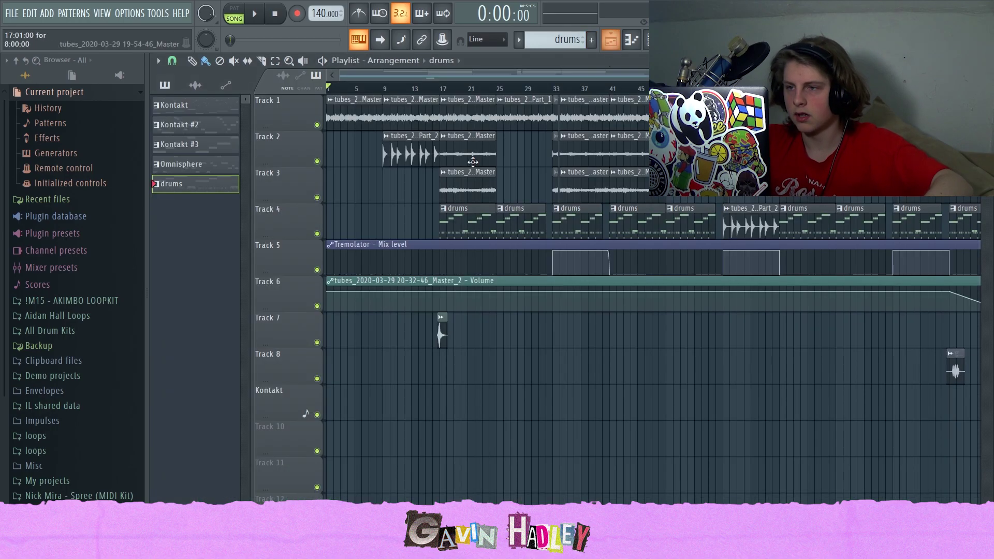
left_click(318, 124)
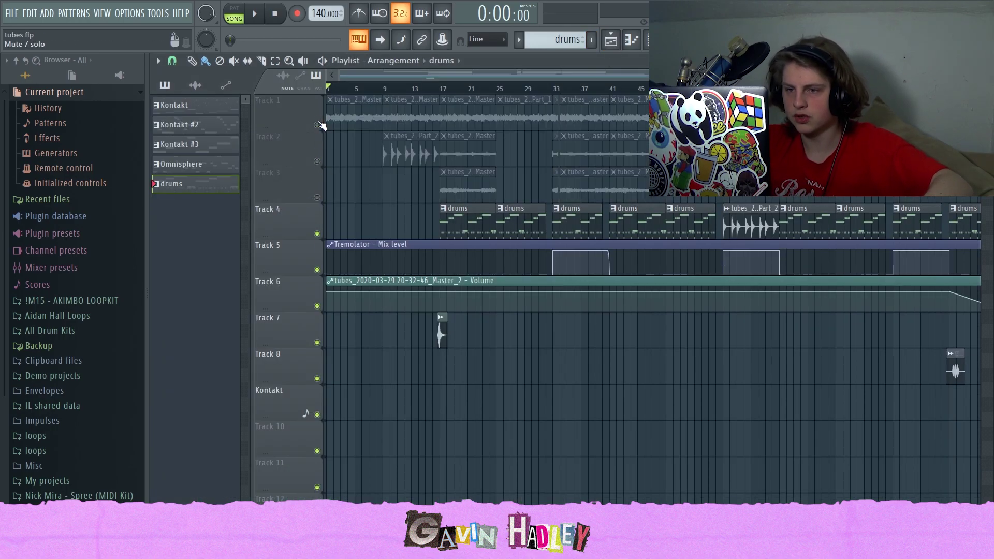
double_click(477, 216)
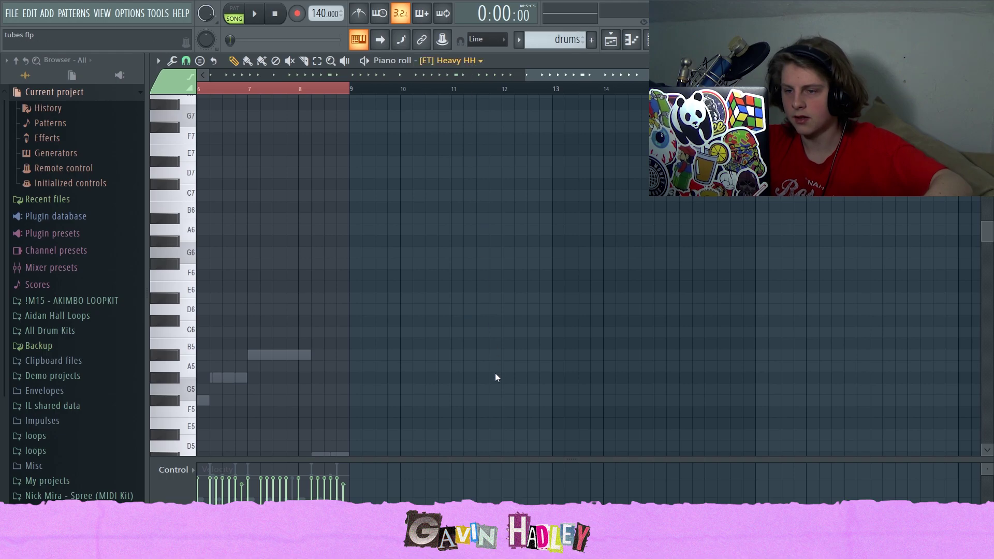
left_click(487, 405)
left_click_drag(560, 73, 238, 74)
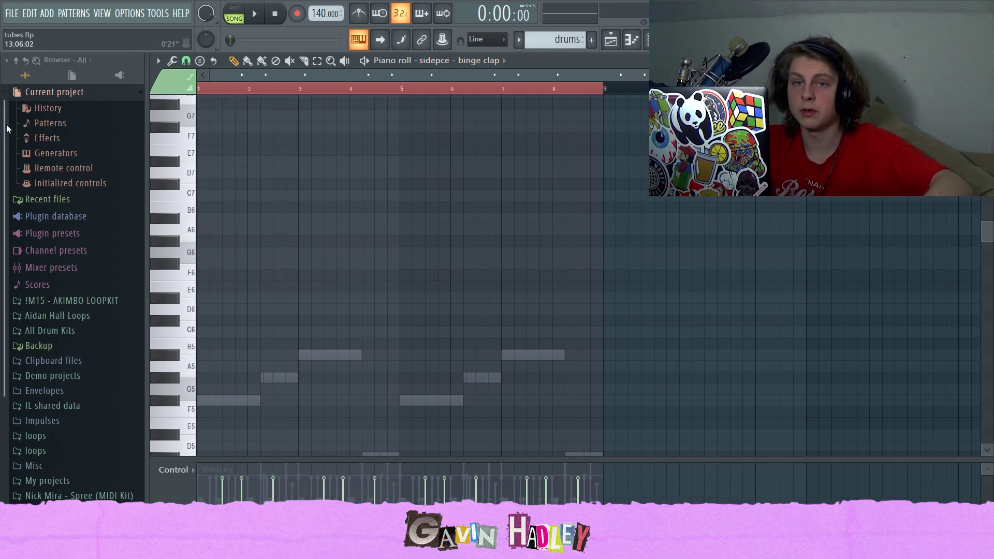
Play the clap's C5 notes and mute the other drum channels in the channel rack.
scroll(261, 343, "down", 5)
key("space")
key("l")
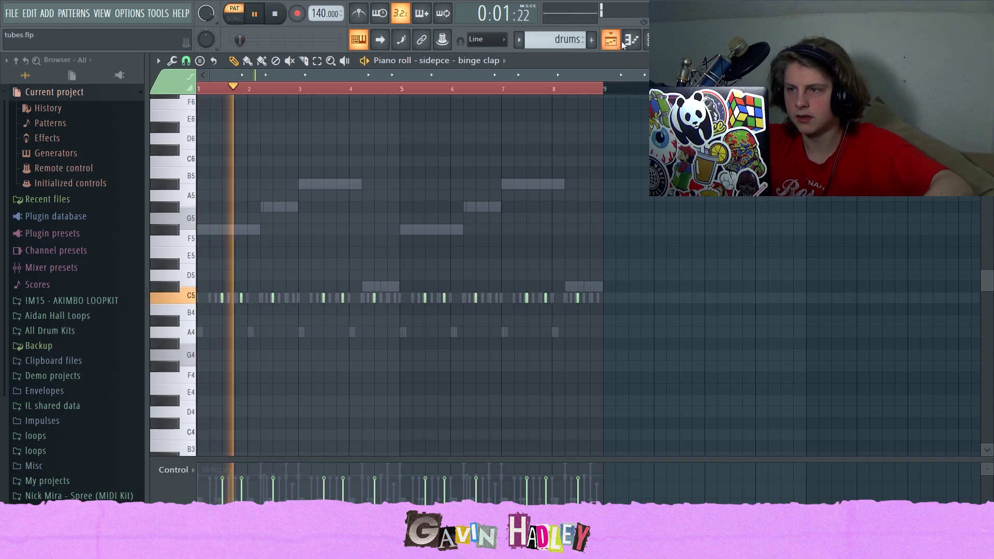
key("F6")
key("space")
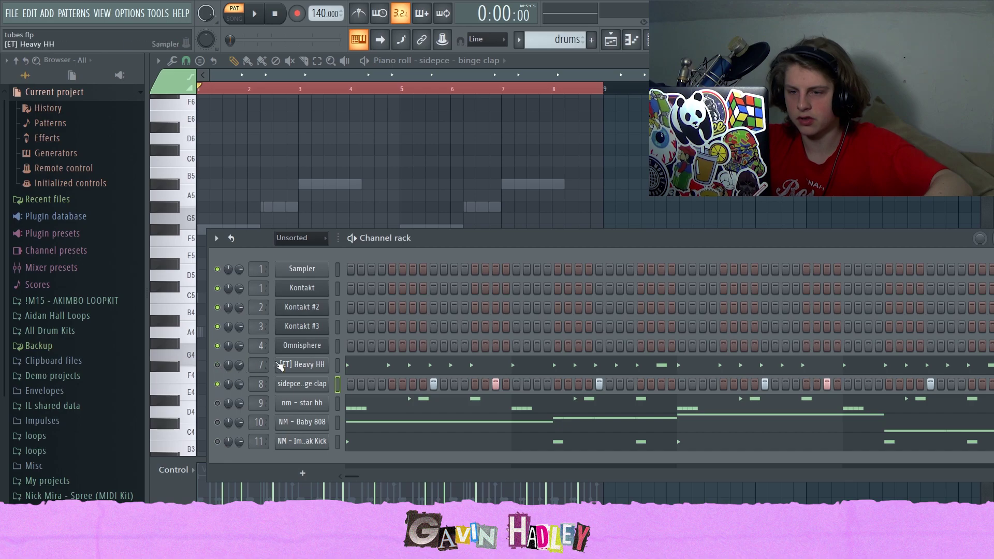
key("F6")
Play the sidepce - binge clap rhythm on its own in the piano roll and stop playback.
left_click(241, 295)
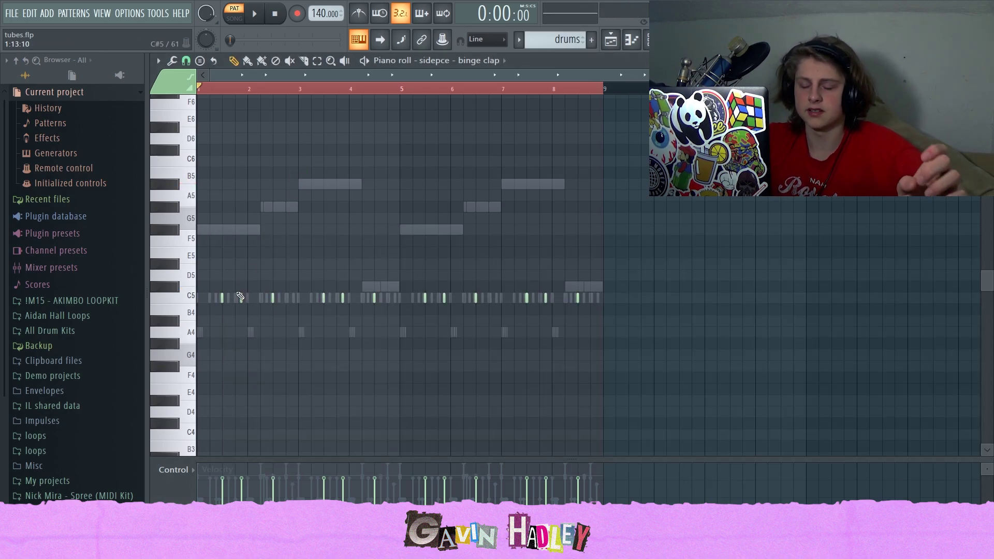
key("space")
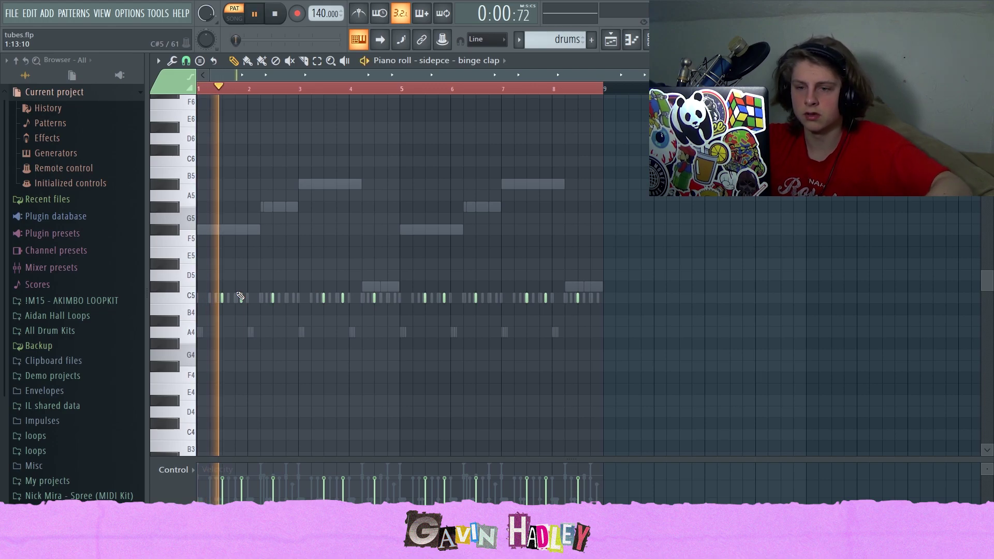
key("space")
Unmute the [ET] Heavy HH channel, open its notes in the piano roll and play them together with the clap.
left_click(632, 39)
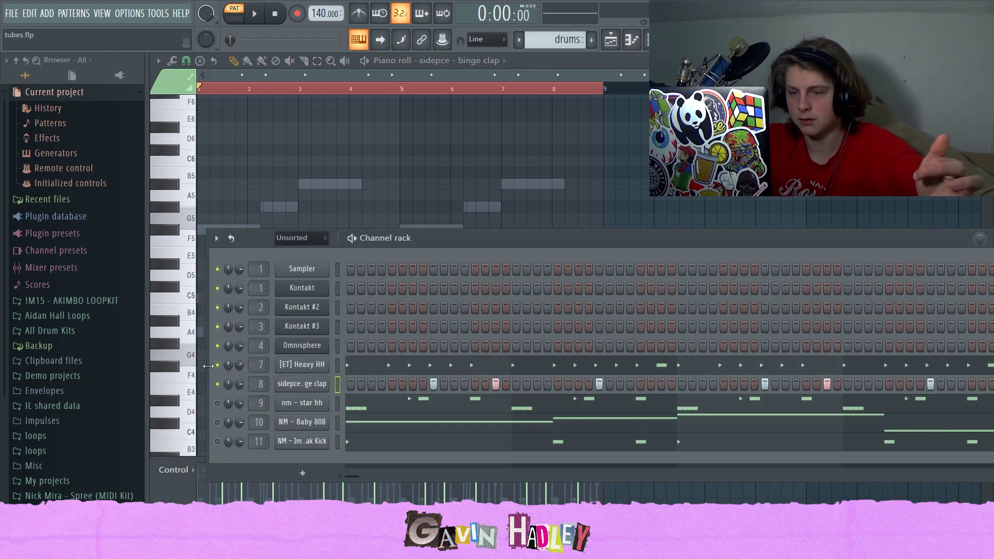
left_click(350, 361)
left_click_drag(966, 75, 420, 185)
key("space")
key("space")
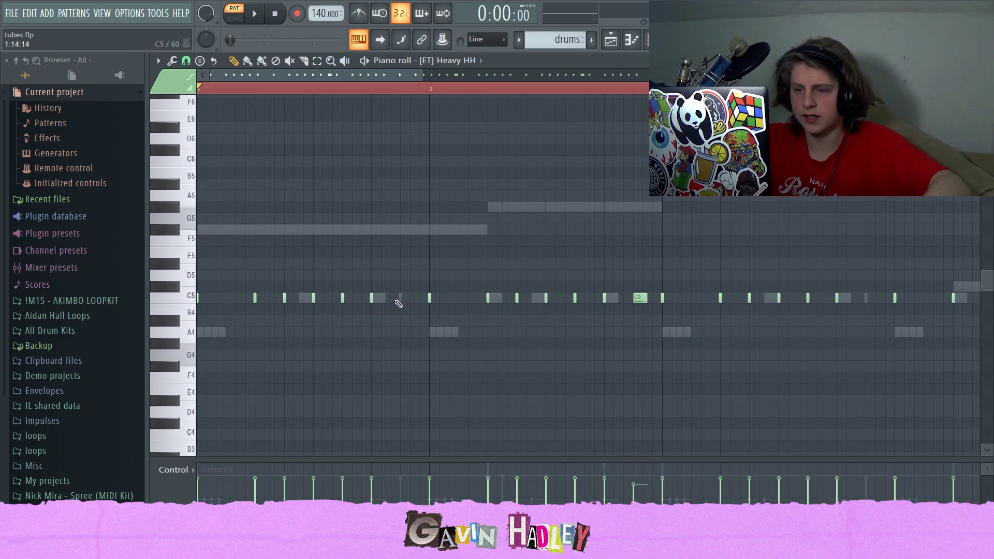
Review the Heavy HH notes, reset song playback to bar 1 in the playlist, and reopen the drums pattern's hi-hat notes.
left_click_drag(424, 77, 974, 88)
left_click(477, 209)
right_click(477, 210)
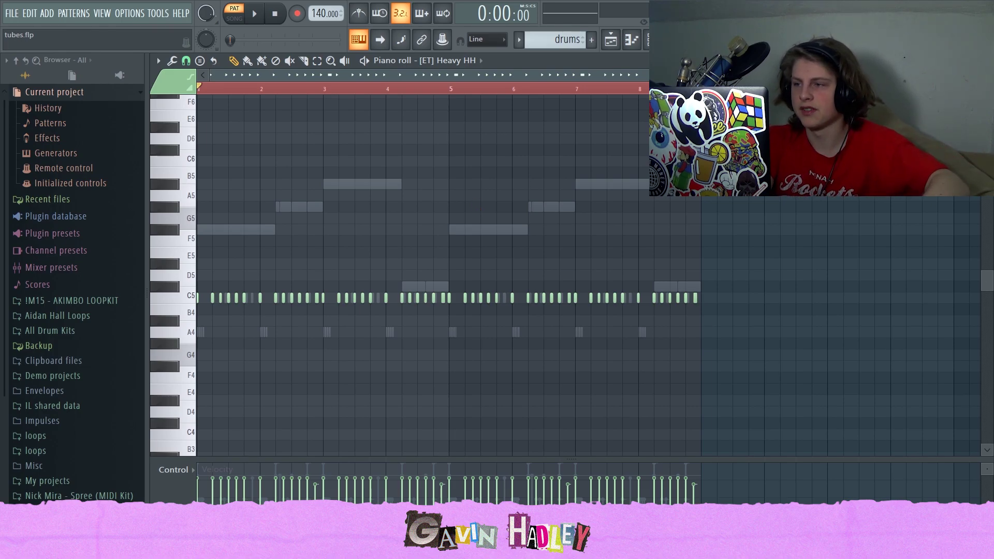
left_click_drag(974, 75, 727, 75)
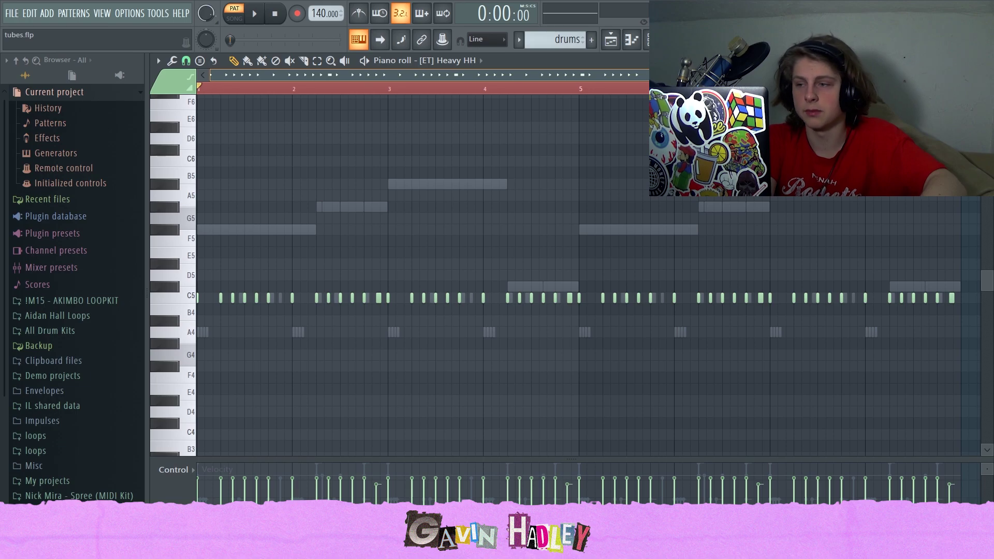
key("F5")
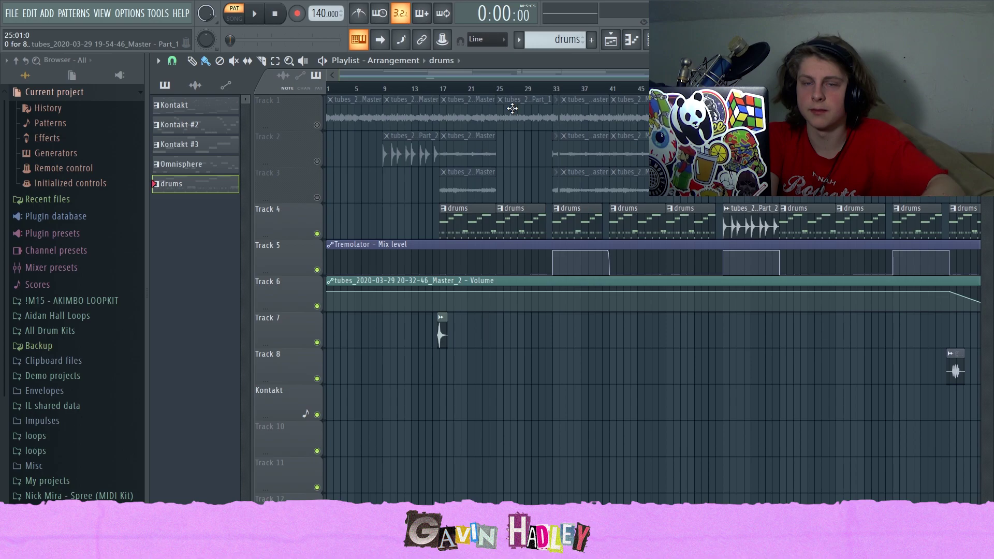
left_click_drag(494, 90, 310, 110)
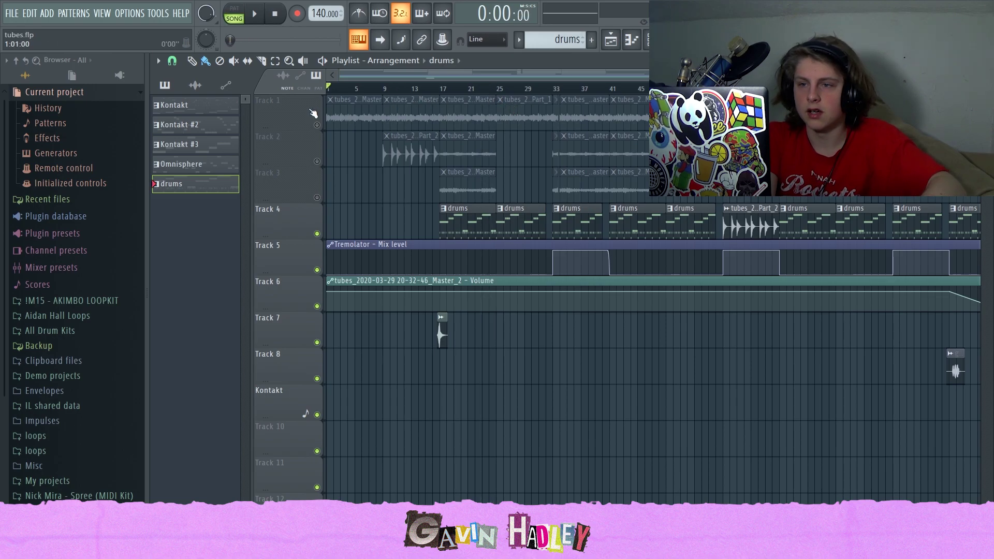
double_click(475, 231)
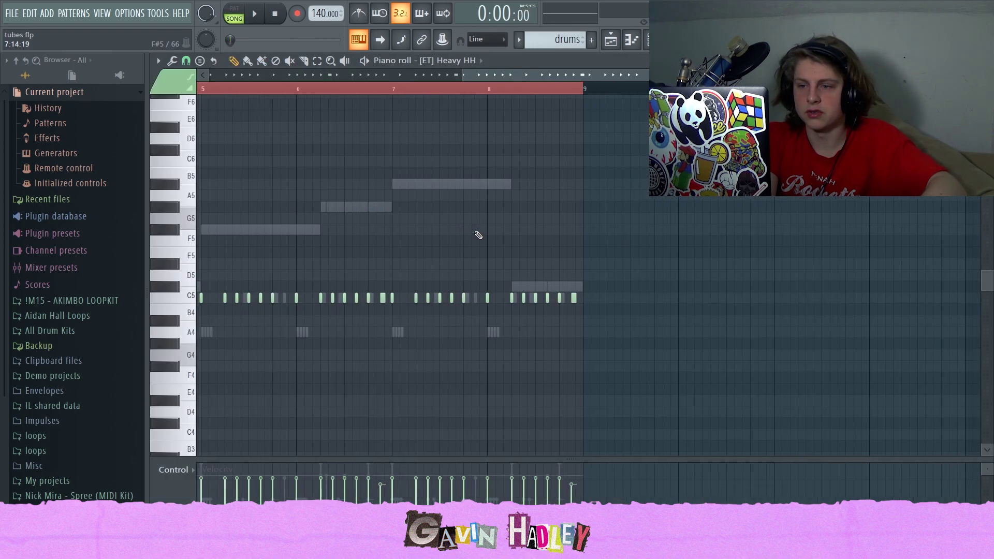
scroll(194, 275, "down", 1)
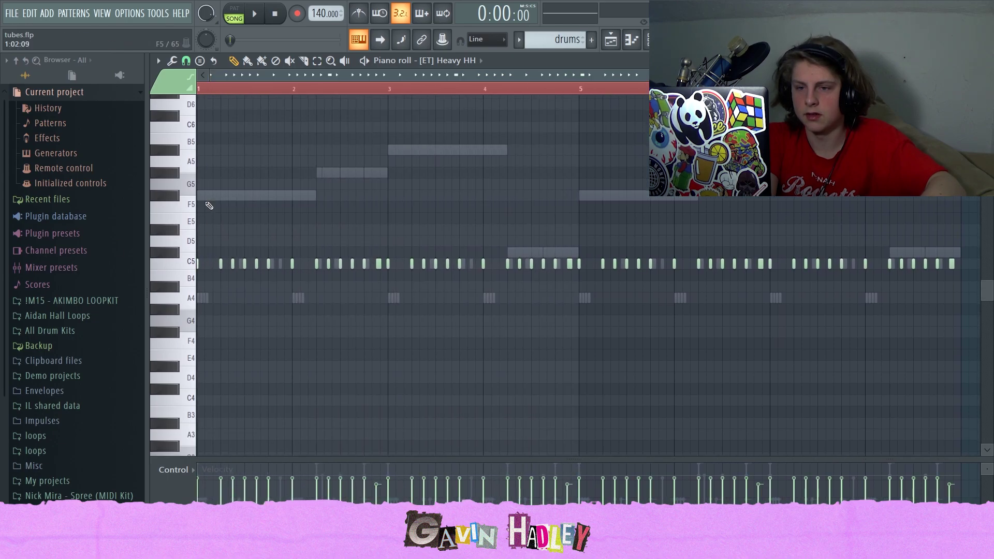
Try adding F#5 hi-hat notes above the first C5 hits in bar 1 and play them back.
left_click(220, 195)
left_click(233, 196)
left_click(245, 197)
key("space")
key("space")
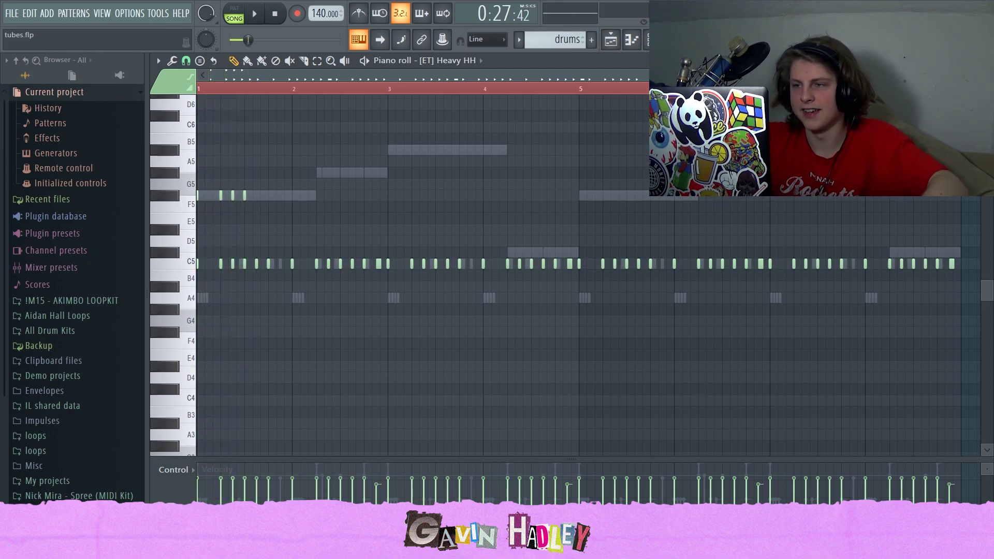
Delete the added F#5 notes from bar 1 of the Heavy HH piano roll.
scroll(352, 120, "up", 3)
scroll(362, 129, "down", 2)
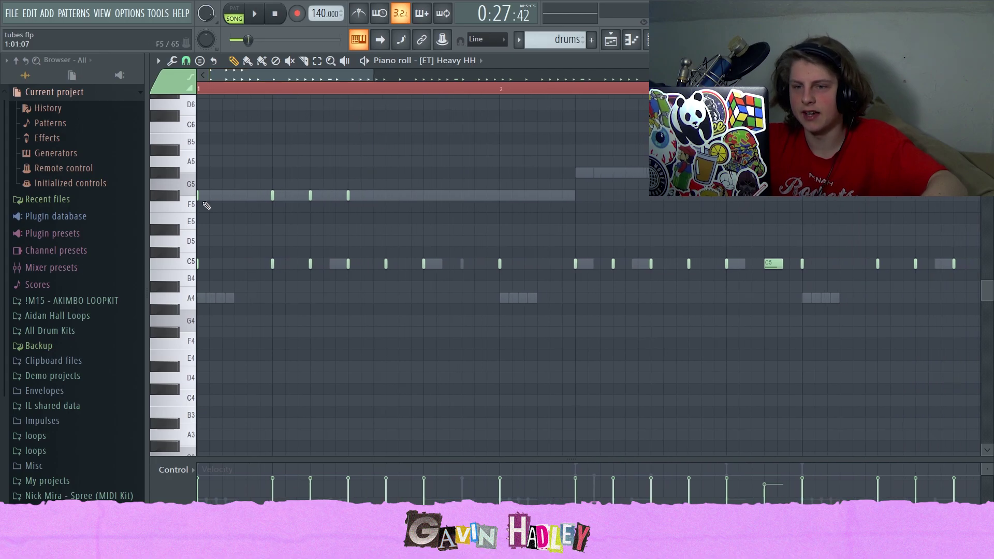
left_click(272, 196)
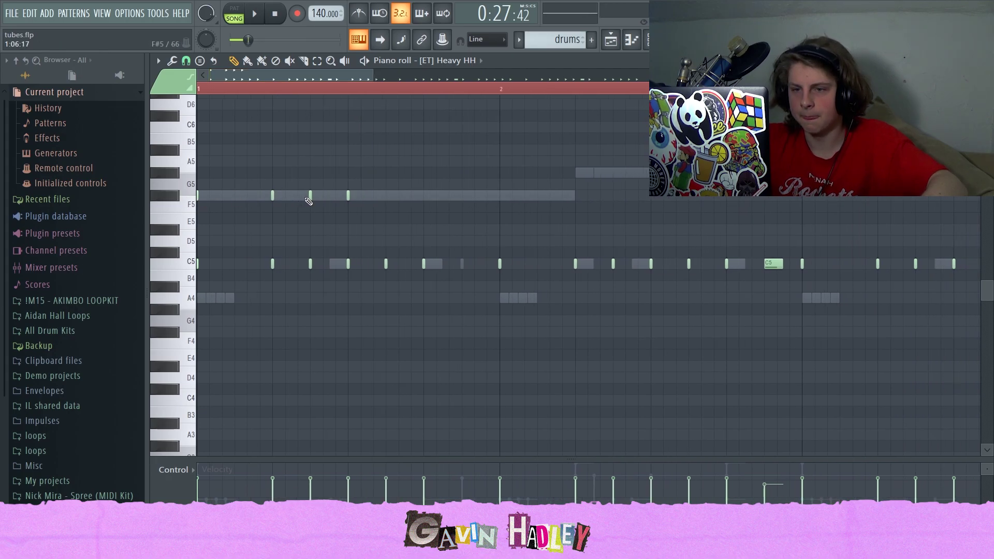
right_click(347, 196)
right_click(311, 197)
left_click_drag(309, 156, 310, 202)
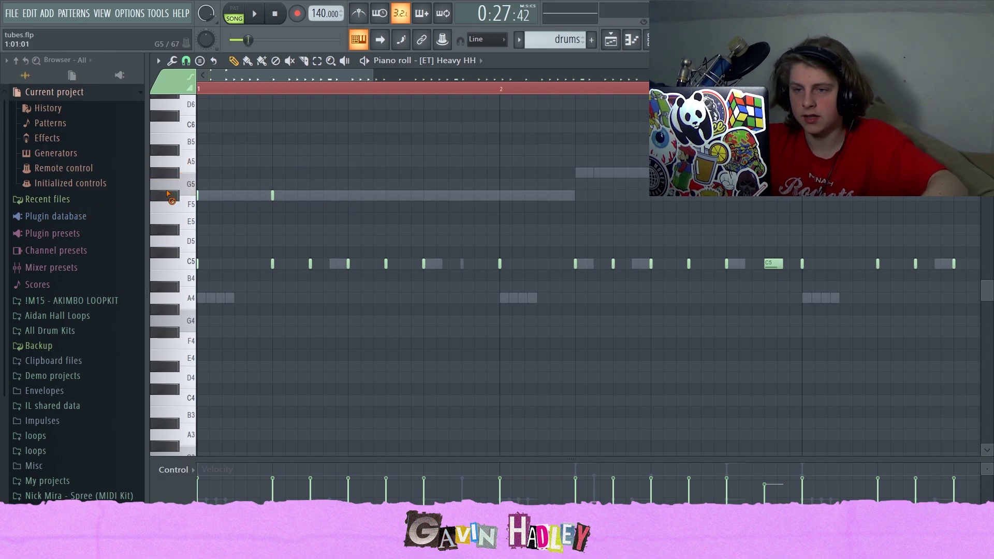
scroll(479, 73, "down", 4)
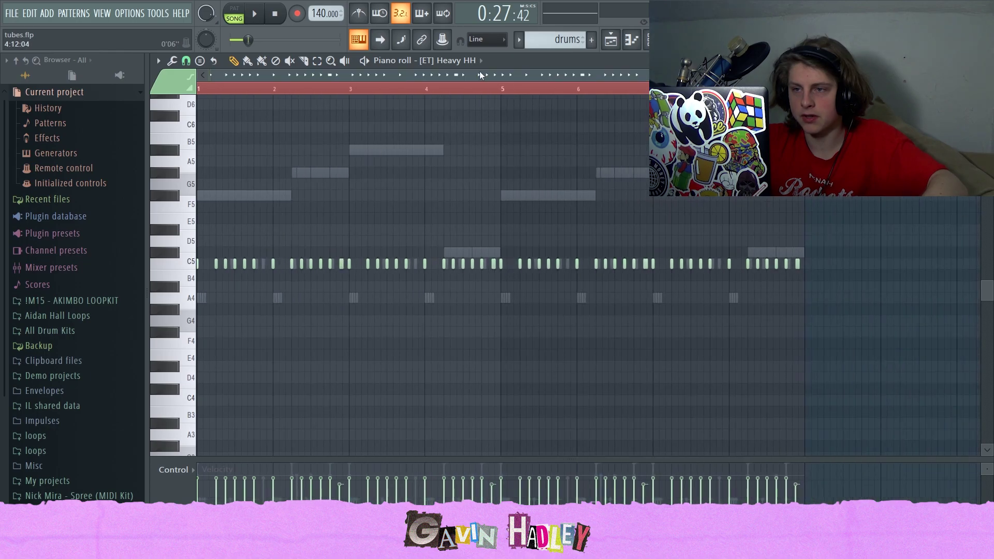
Unmute the nm - star hh channel and open its notes in the piano roll around A4 and C5.
key("F6")
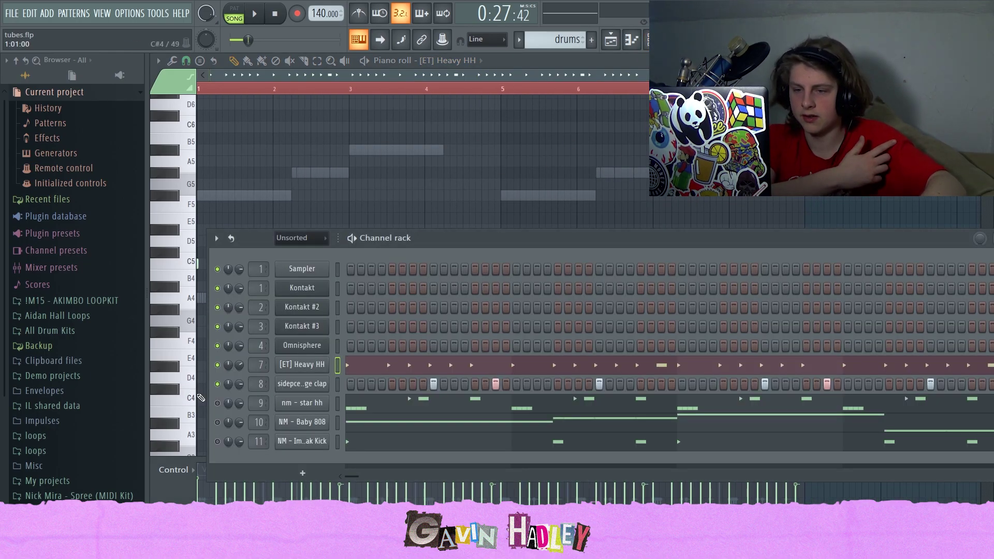
left_click(217, 403)
left_click(361, 404)
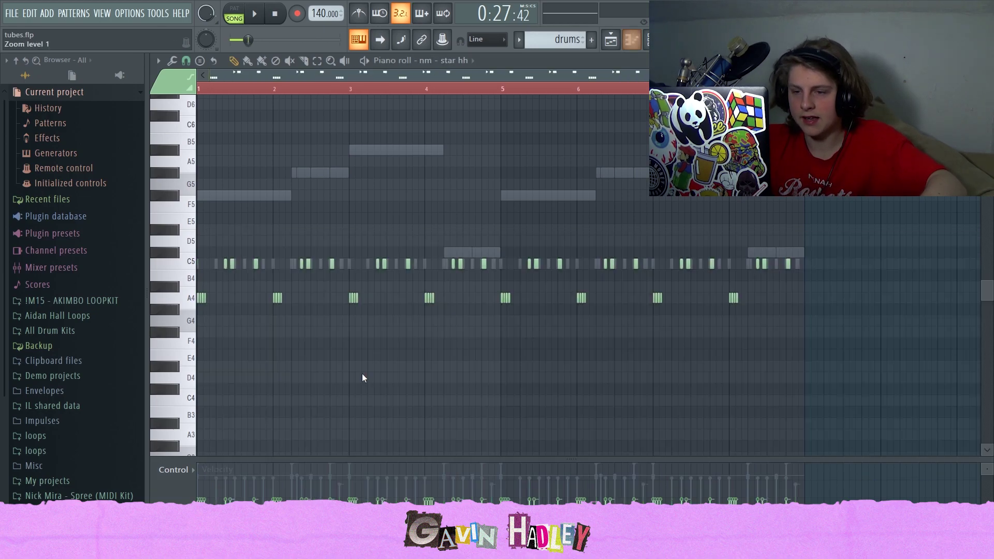
scroll(516, 210, "down", 2)
scroll(459, 231, "up", 4)
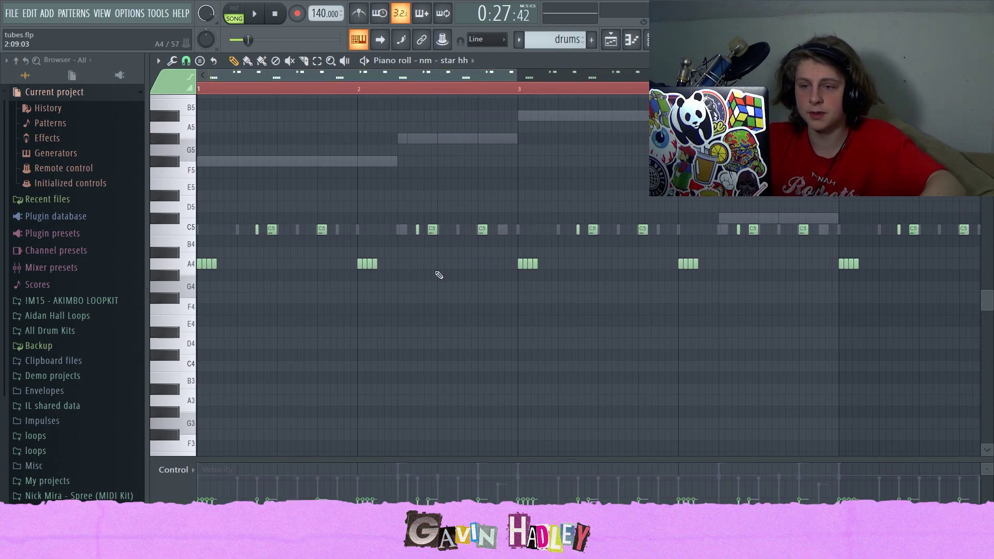
Play back the song to hear the nm - star hh pattern, examining its A4 rolls and C5 hits from bar 1.
left_click(212, 264)
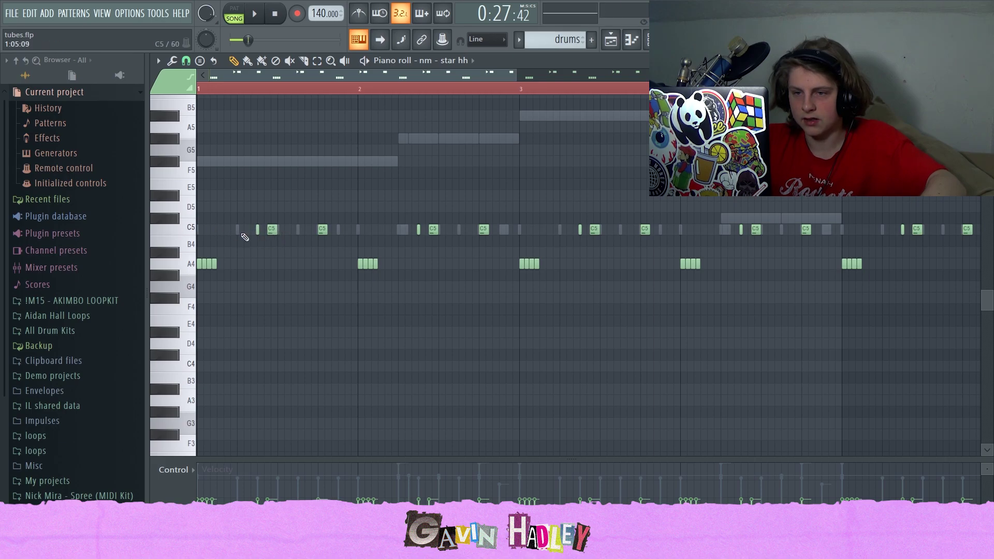
left_click(270, 232)
key("space")
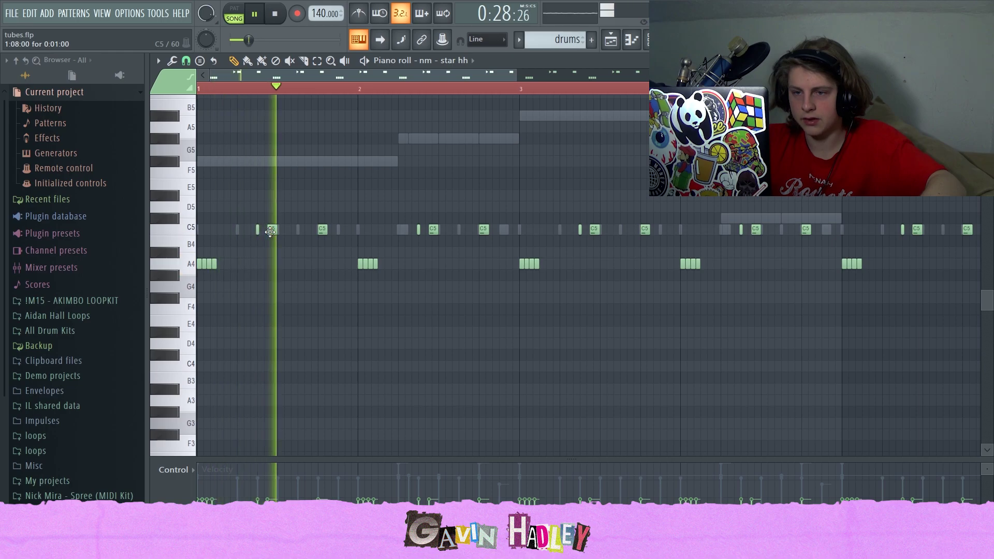
key("space")
left_click(272, 231)
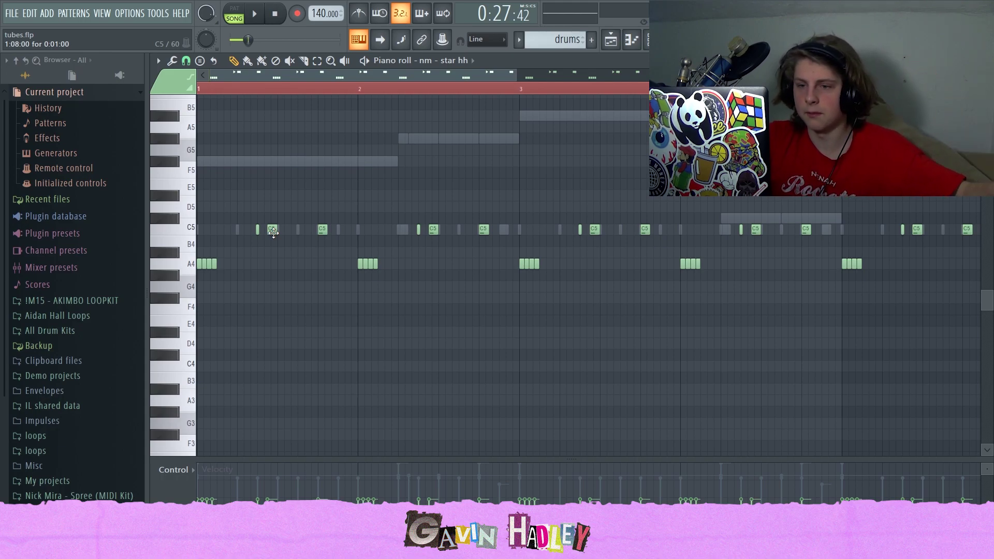
key("space")
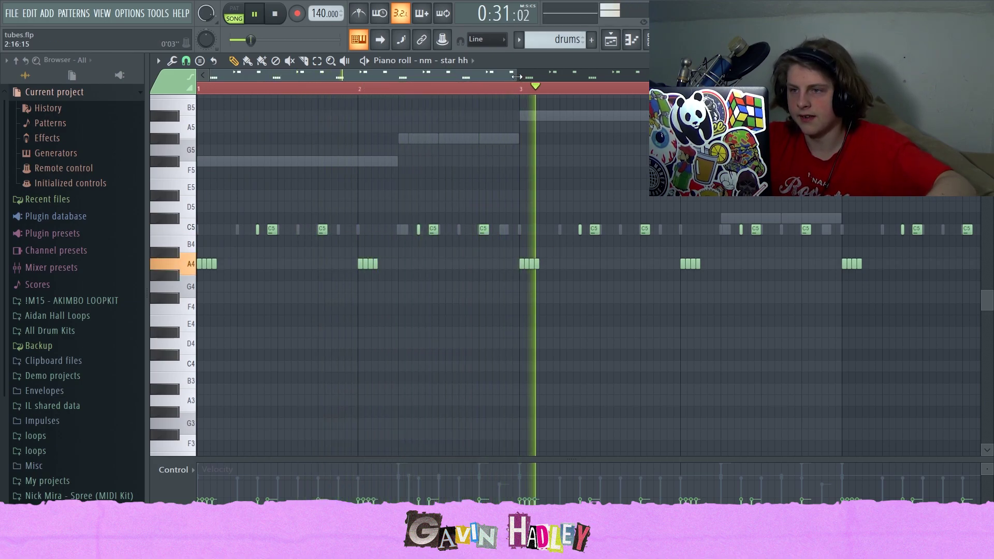
key("space")
Bring up the NM - Baby 808 notes of the drums pattern in the piano roll, starting from bar 1.
scroll(456, 268, "down", 2)
left_click(464, 387)
scroll(364, 436, "down", 2)
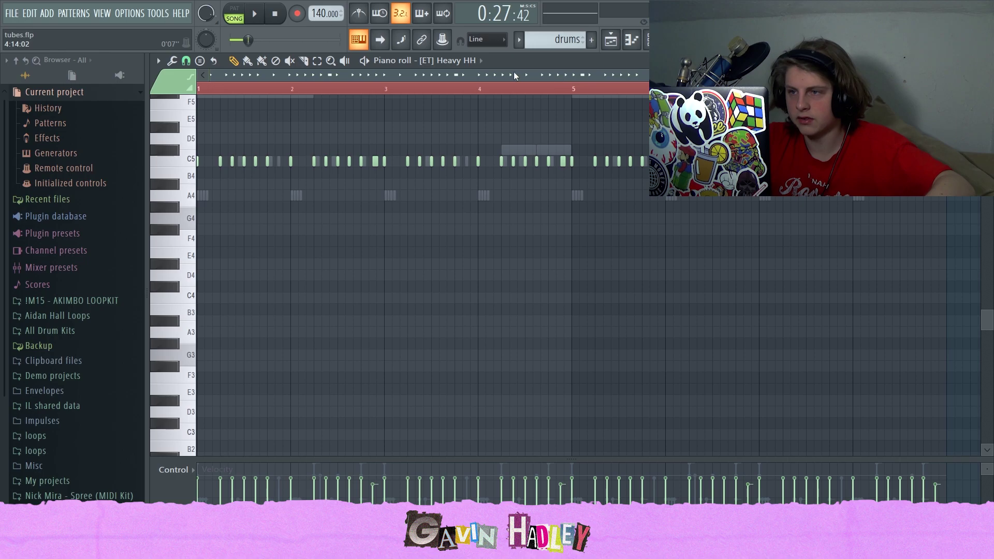
left_click(611, 39)
double_click(466, 217)
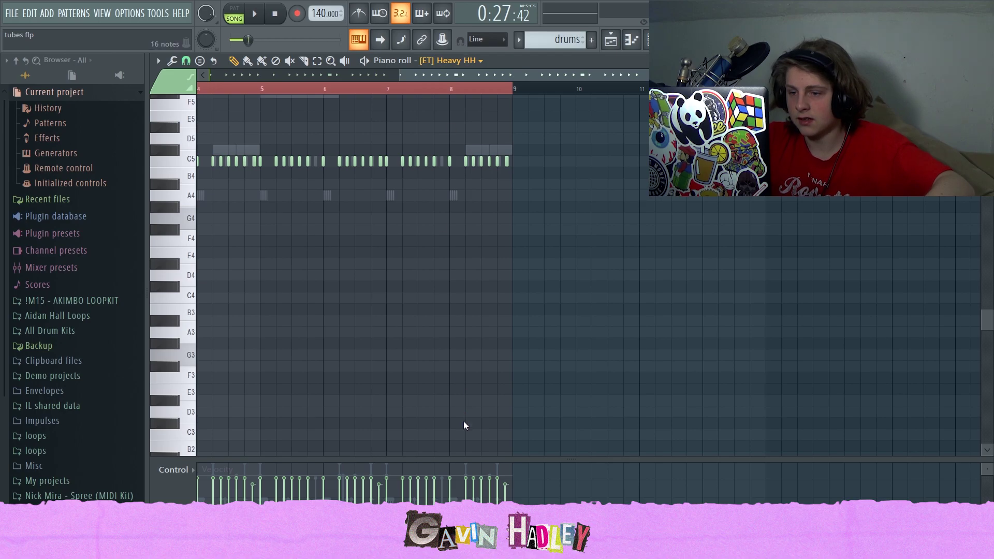
left_click(480, 424)
left_click_drag(474, 74, 277, 76)
scroll(348, 354, "up", 3)
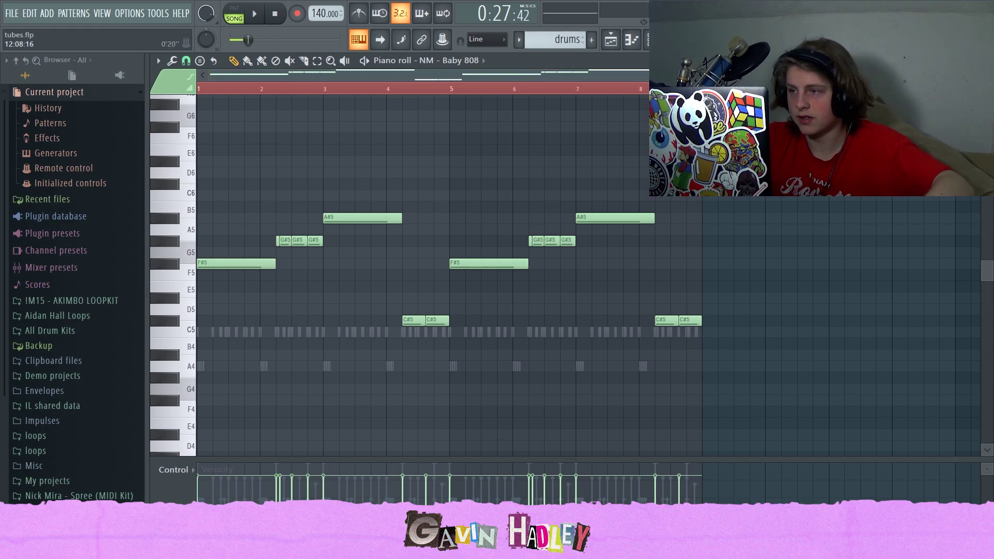
left_click_drag(978, 76, 702, 75)
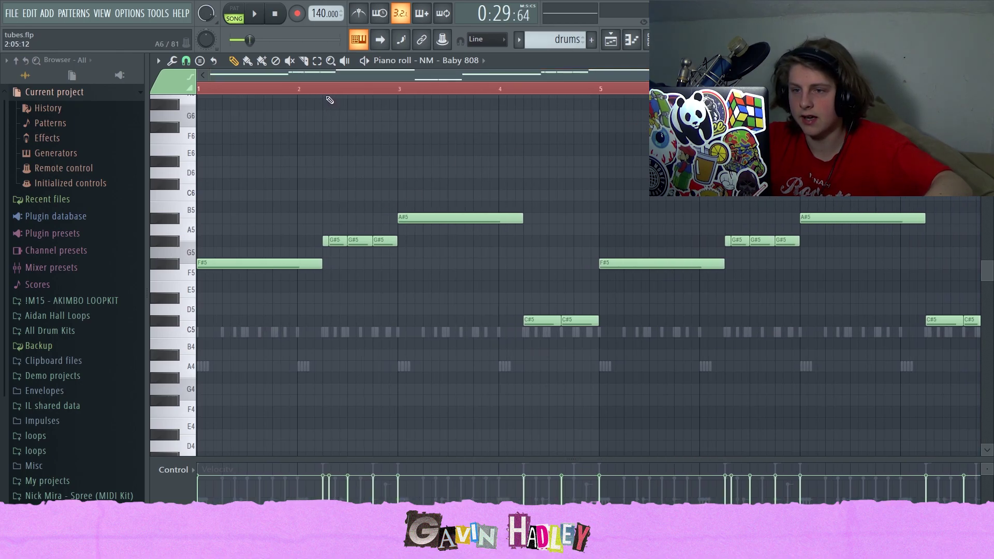
scroll(330, 100, "up", 1)
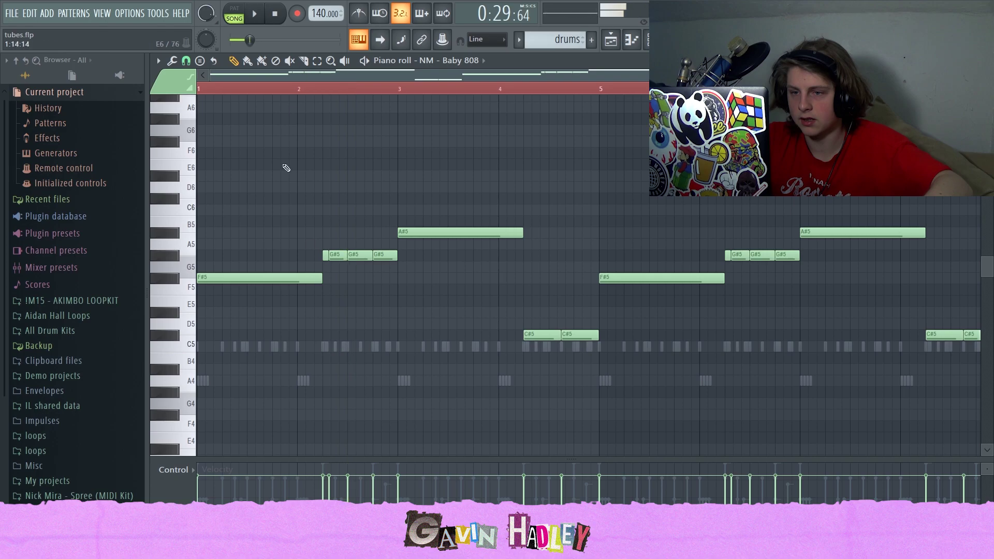
Unmute the NM - Baby 808 channel and play the song to hear its bass notes with the drums.
left_click(643, 44)
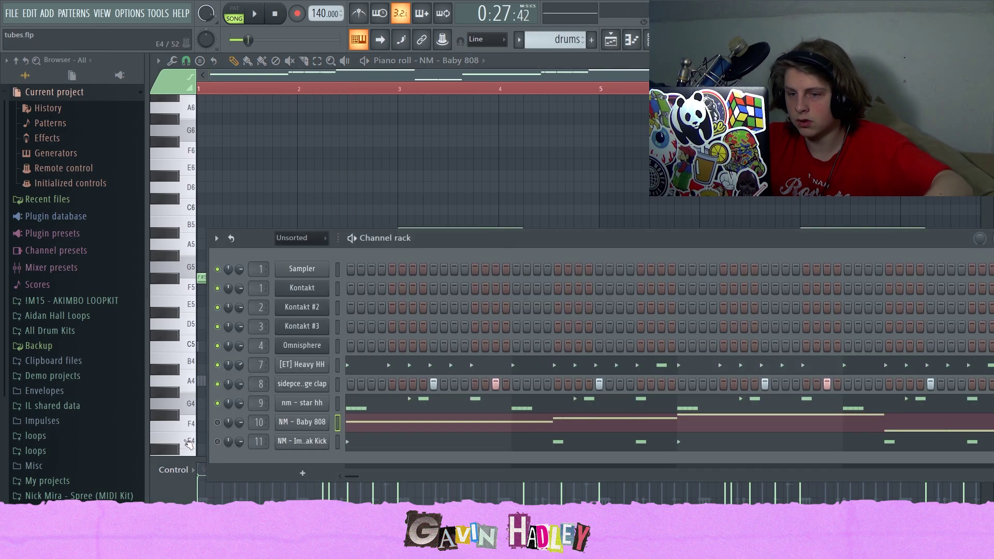
left_click(217, 422)
key("space")
left_click(303, 202)
right_click(305, 201)
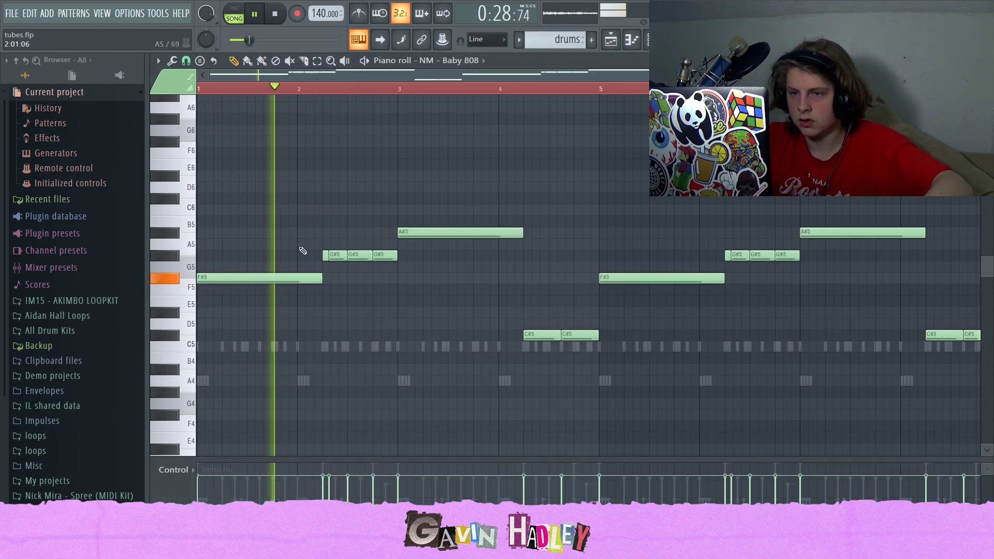
scroll(304, 250, "down", 2)
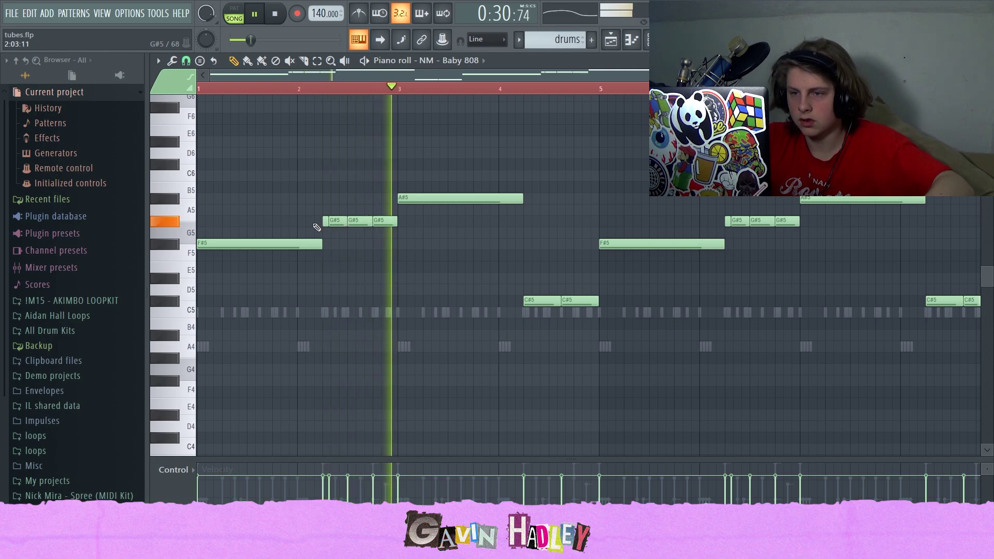
key("space")
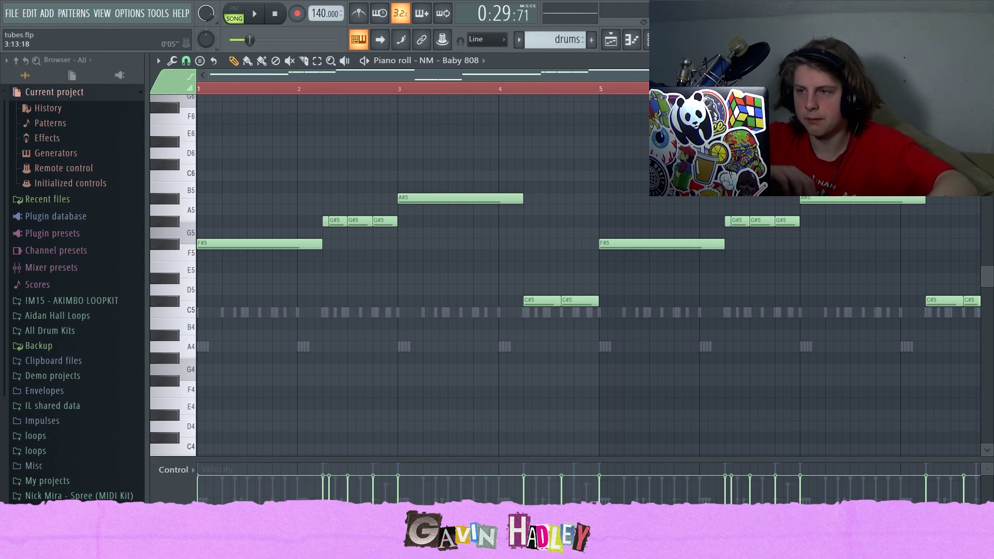
Replay the Baby 808 line and examine its G#5 hits in bar 2, the C#5 pair in bar 4 and the repeat from bar 5.
left_click_drag(478, 75, 486, 107)
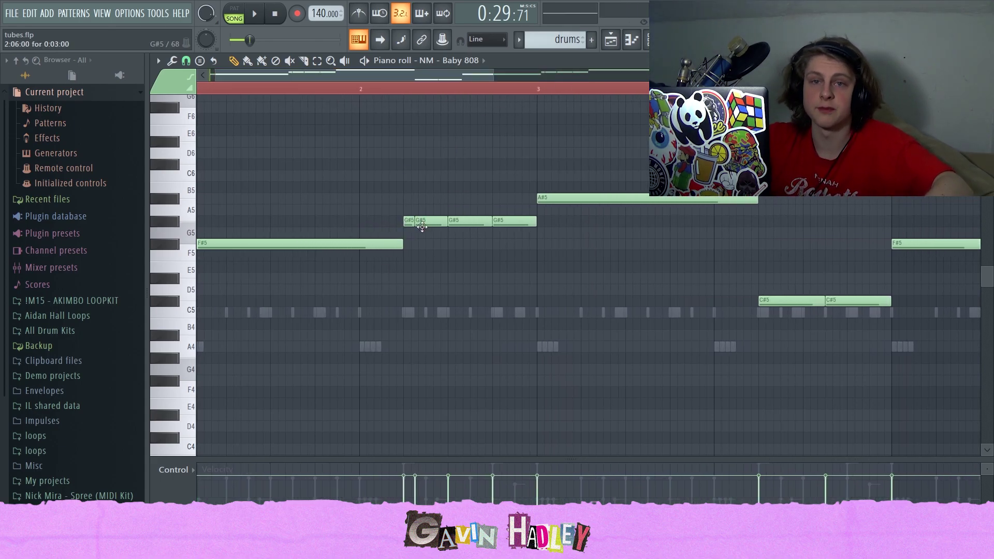
key("space")
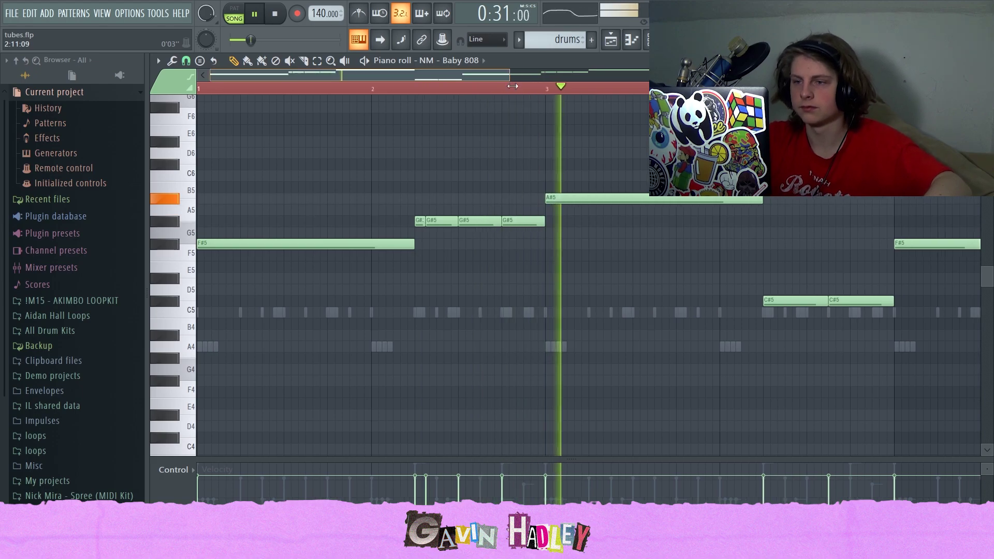
scroll(563, 170, "down", 2)
key("space")
left_click(375, 221)
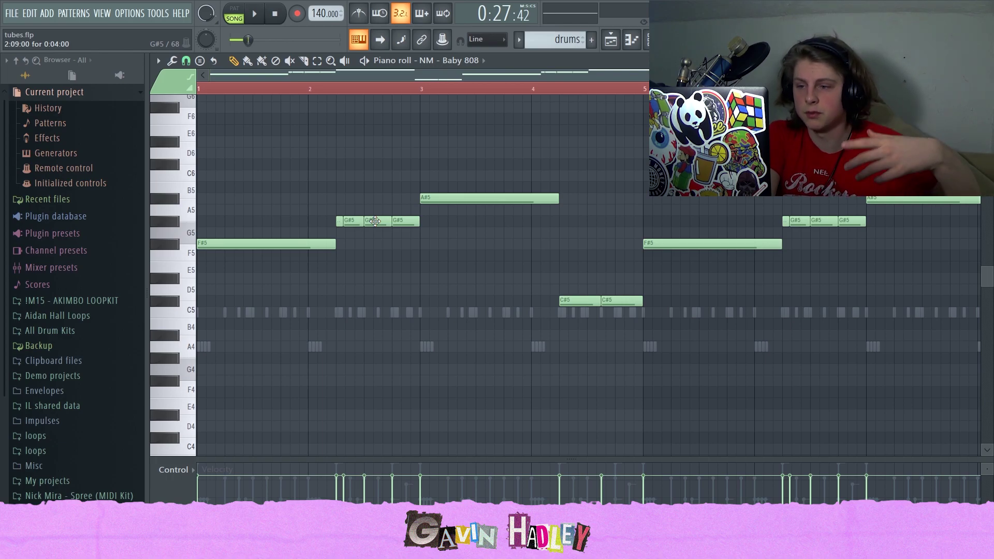
left_click(585, 301)
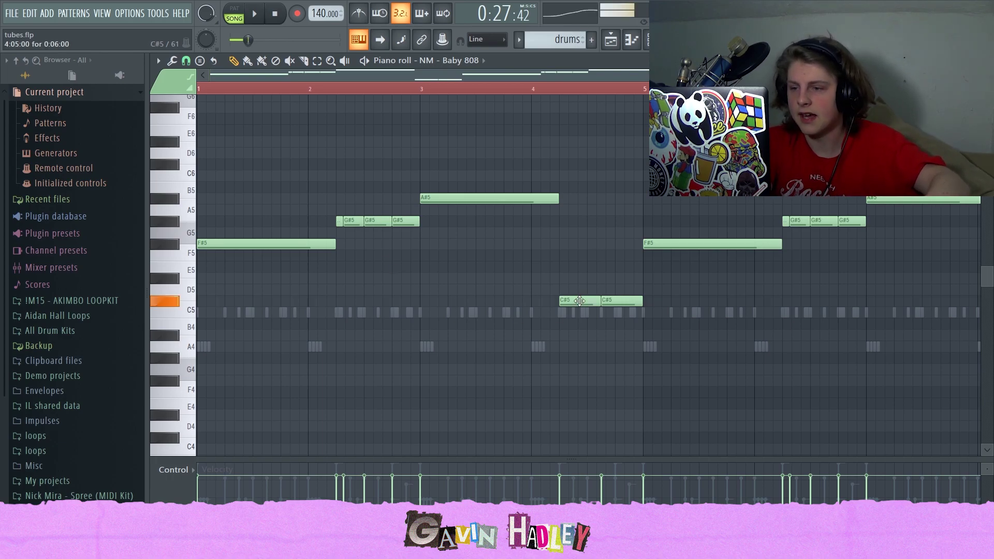
left_click(610, 302)
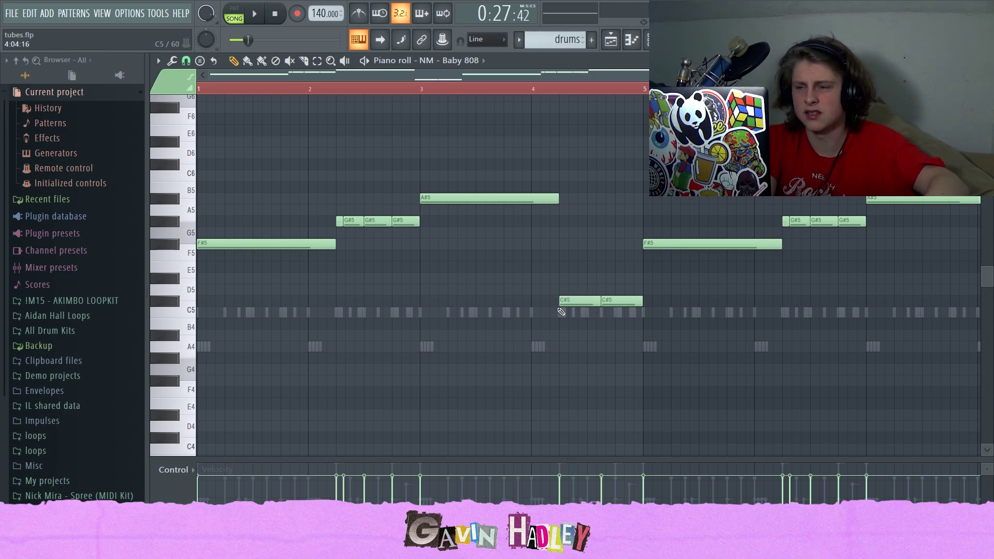
scroll(535, 283, "down", 3)
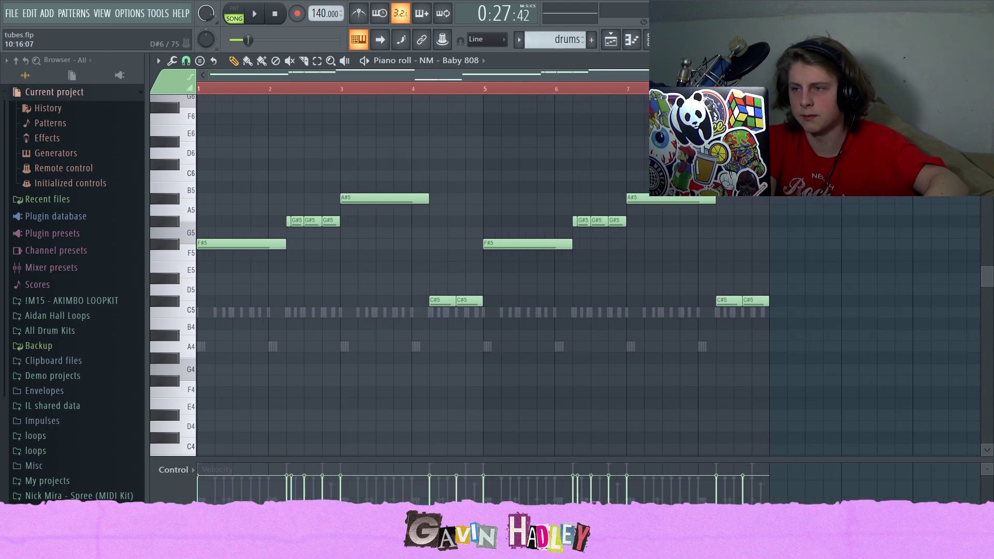
left_click(500, 244)
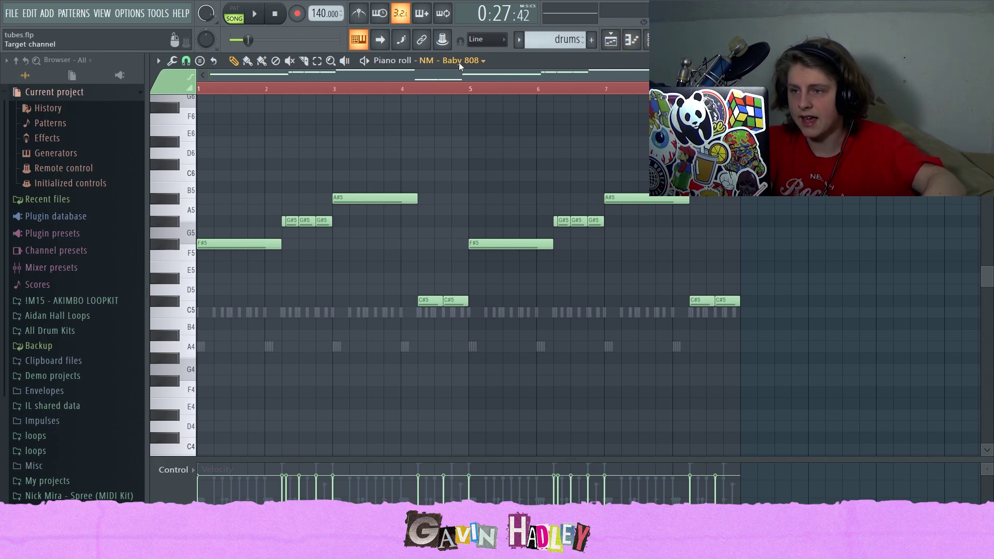
Open the NM - ImWeak Kick notes, unmute that channel and play the kick with the rest of the drums.
left_click(483, 450)
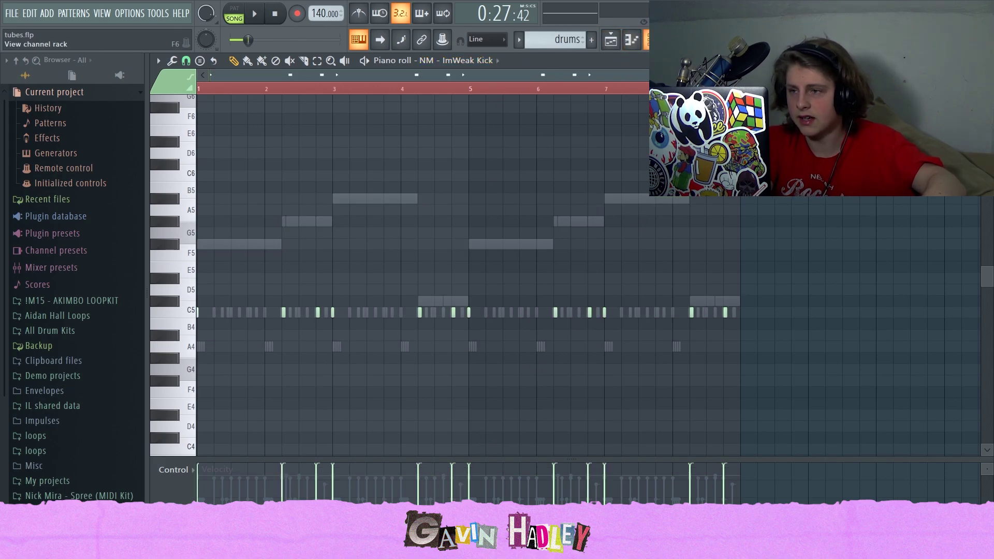
left_click(651, 40)
left_click(217, 443)
right_click(321, 181)
scroll(607, 204, "down", 2)
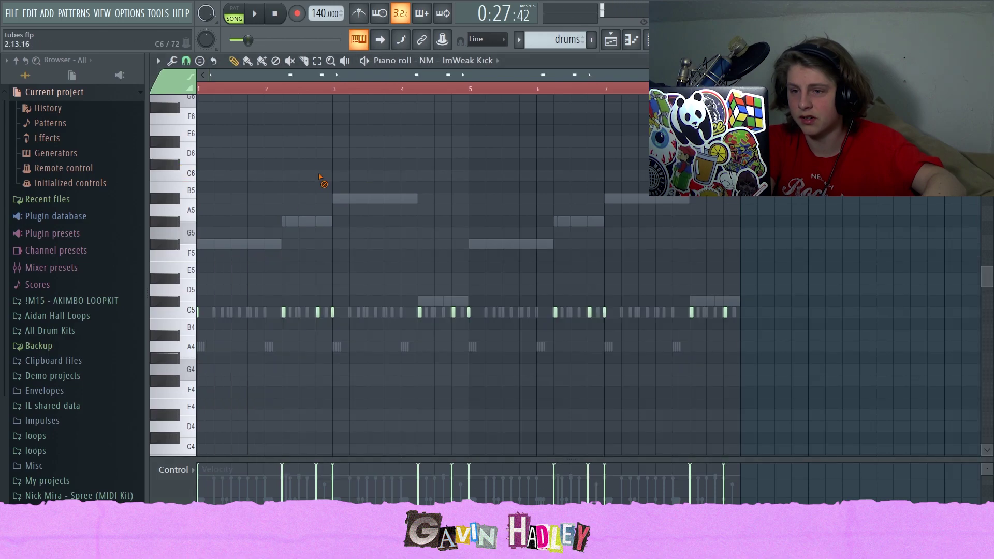
scroll(606, 204, "down", 2)
left_click_drag(938, 75, 772, 75)
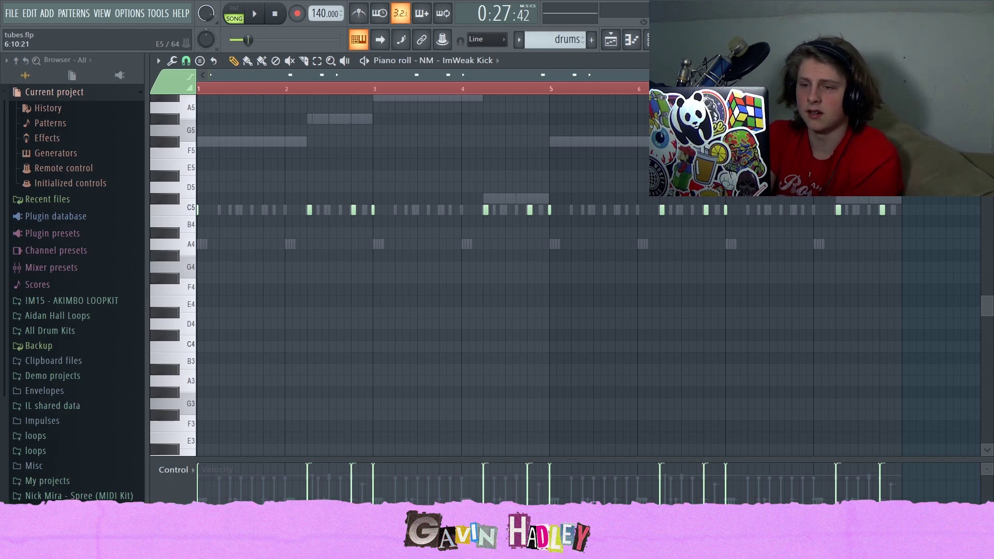
key("space")
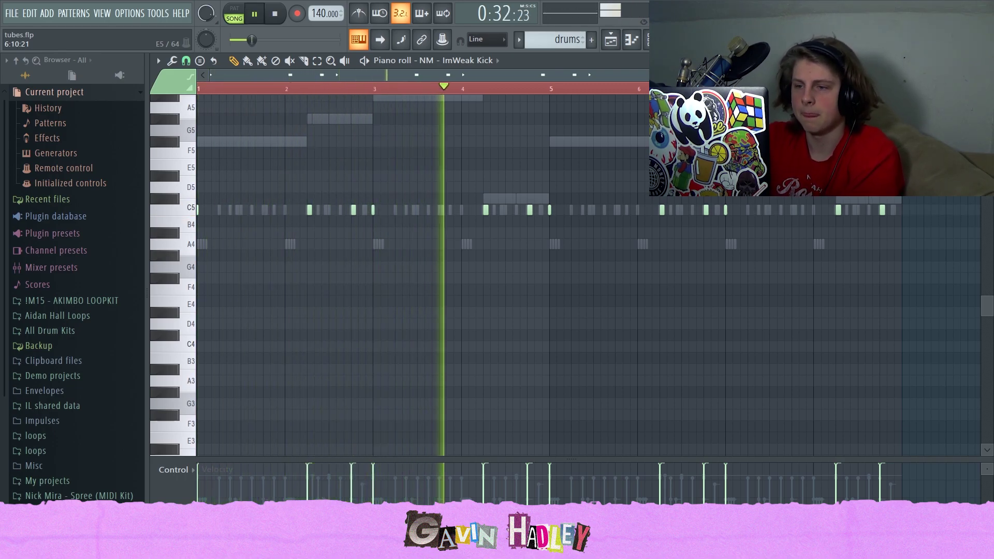
key("space")
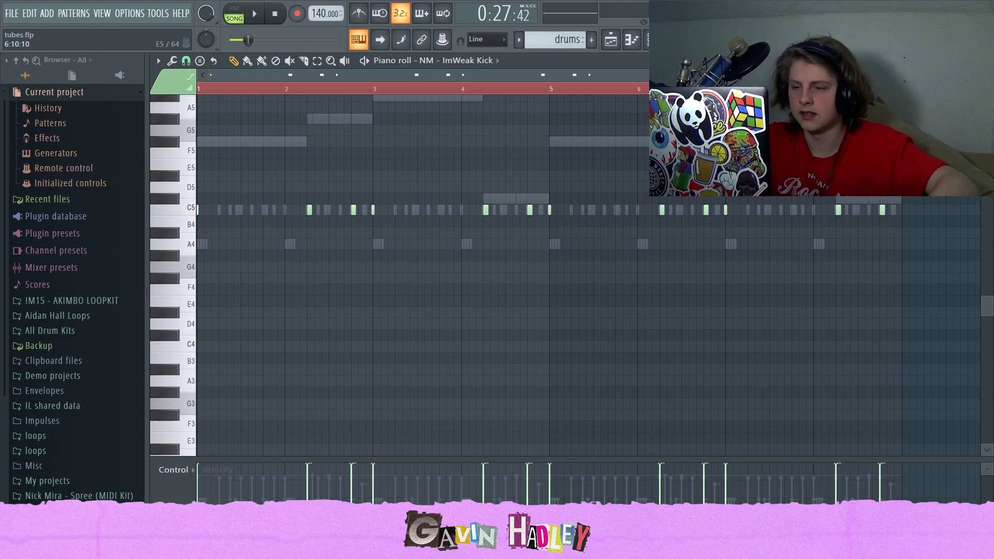
Unmute Tracks 1, 2 and 3 in the playlist so the melody audio plays with the drums.
left_click(616, 40)
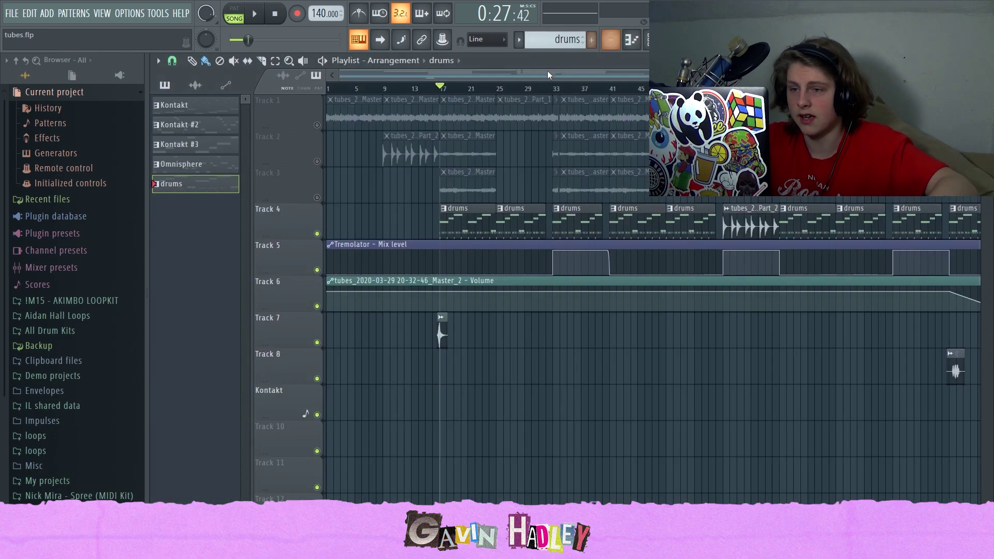
left_click(666, 40)
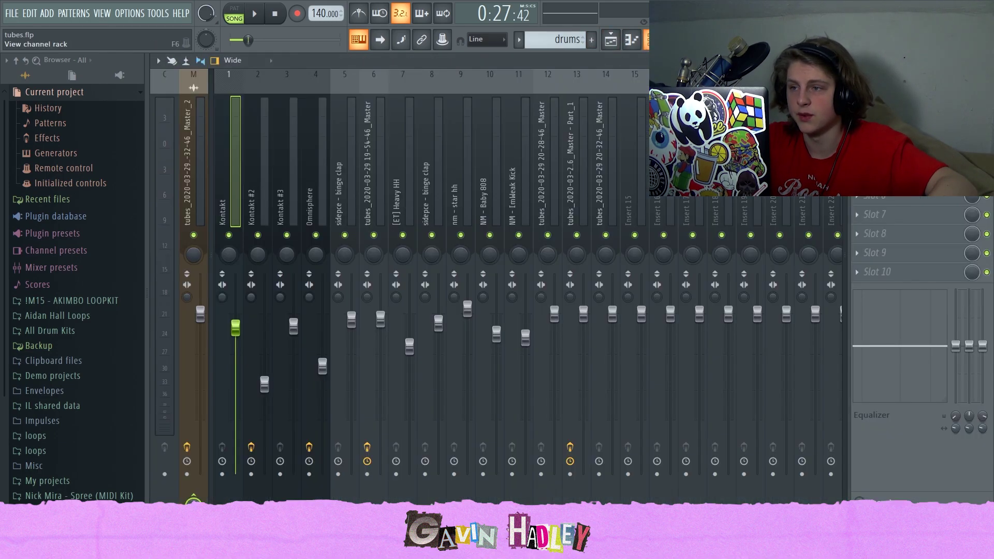
left_click(611, 40)
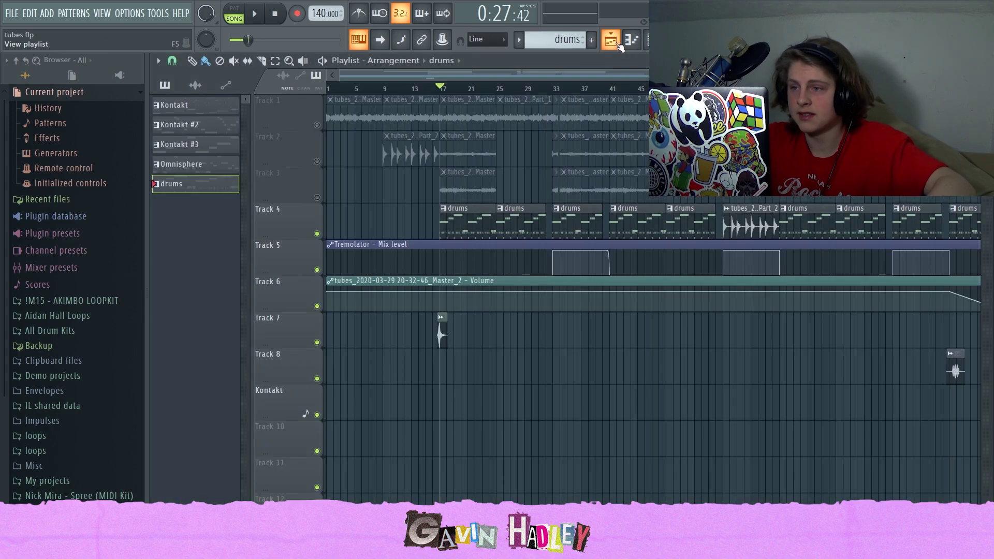
left_click(316, 197)
left_click(316, 161)
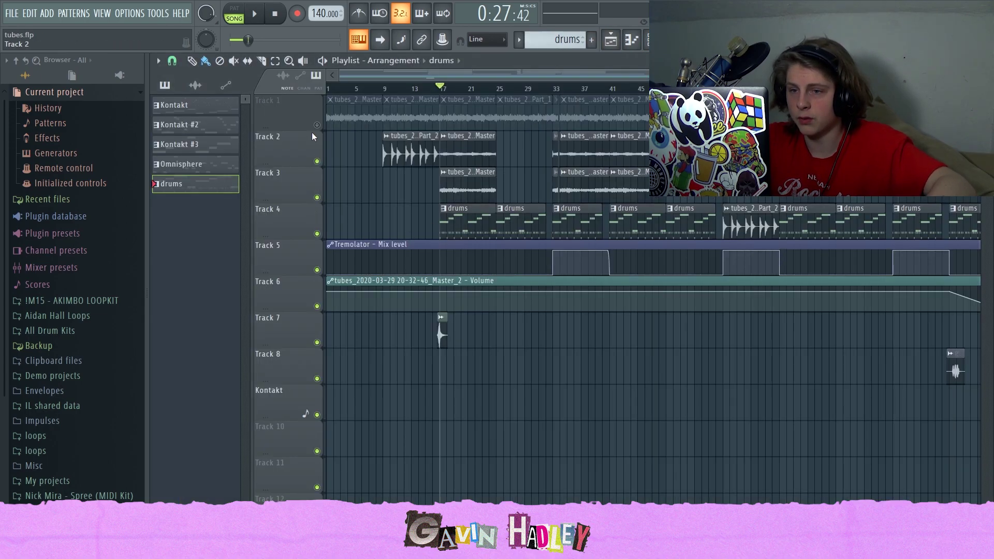
left_click(317, 125)
Play the arrangement from bar 33 to hear the full beat through the Tremolator automation section.
left_click(554, 85)
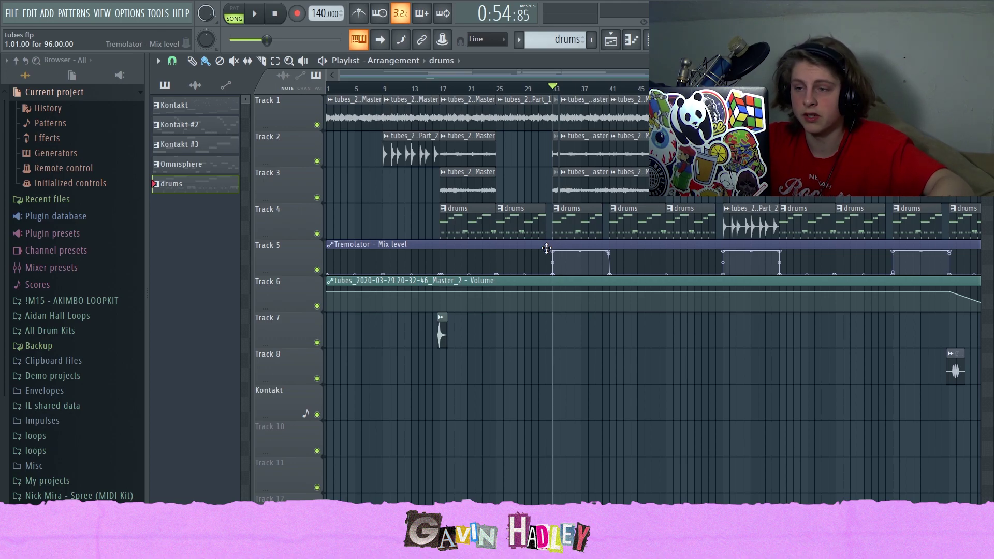
key("space")
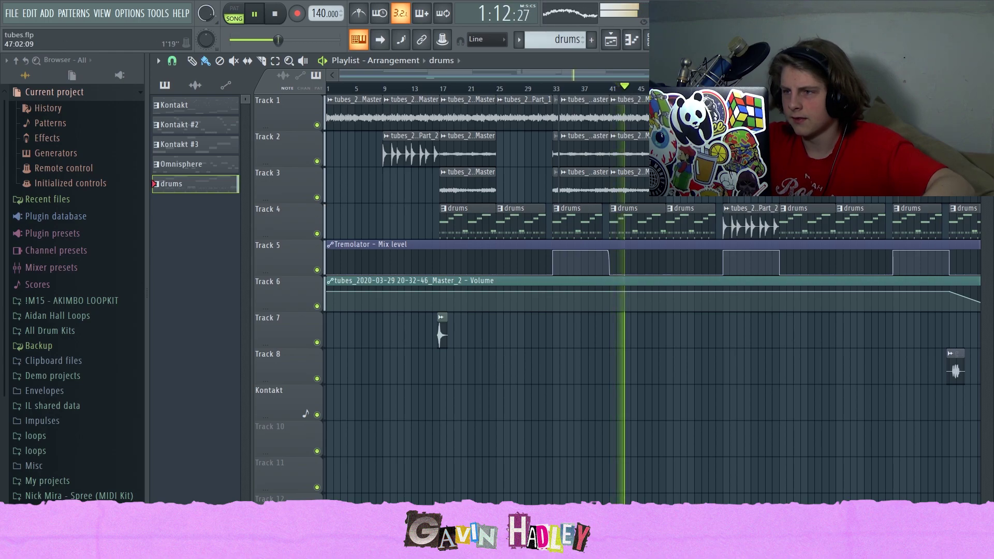
scroll(656, 77, "down", 2)
left_click(658, 328)
right_click(670, 327)
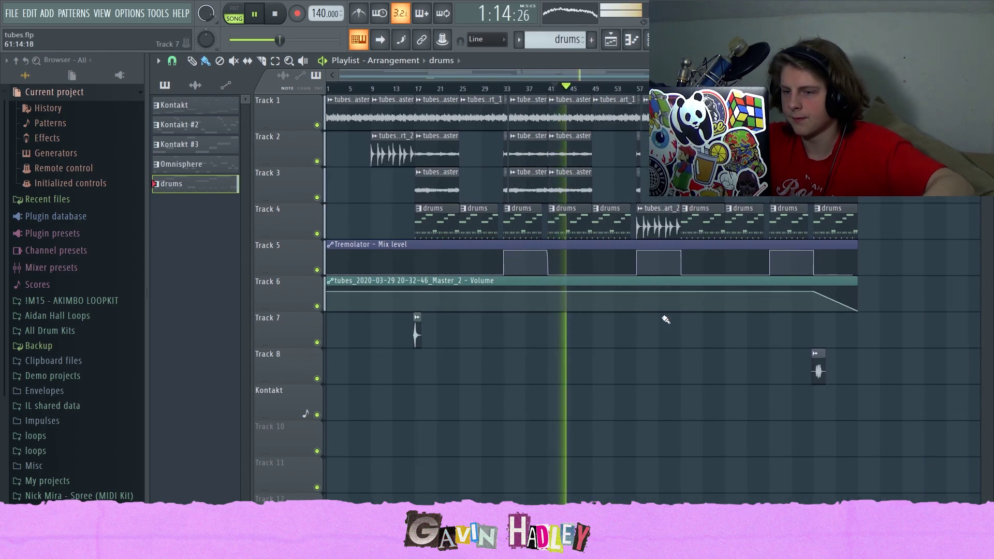
Replay the lead-in to the drum entry at bar 17, glance at the channel rack, and reset playback to bar 1.
left_click(414, 89)
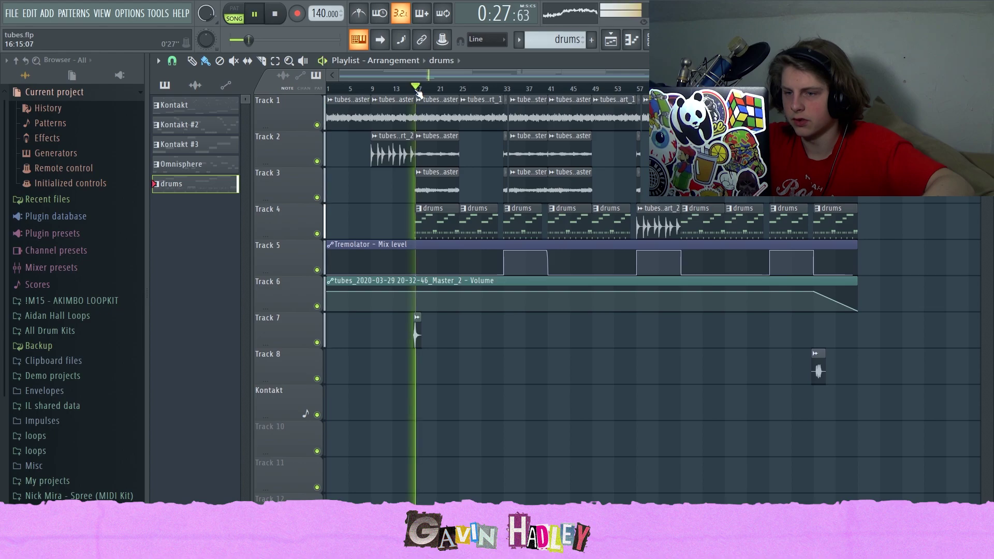
key("space")
left_click(402, 90)
key("space")
left_click(407, 91)
key("space")
key("space")
left_click(647, 39)
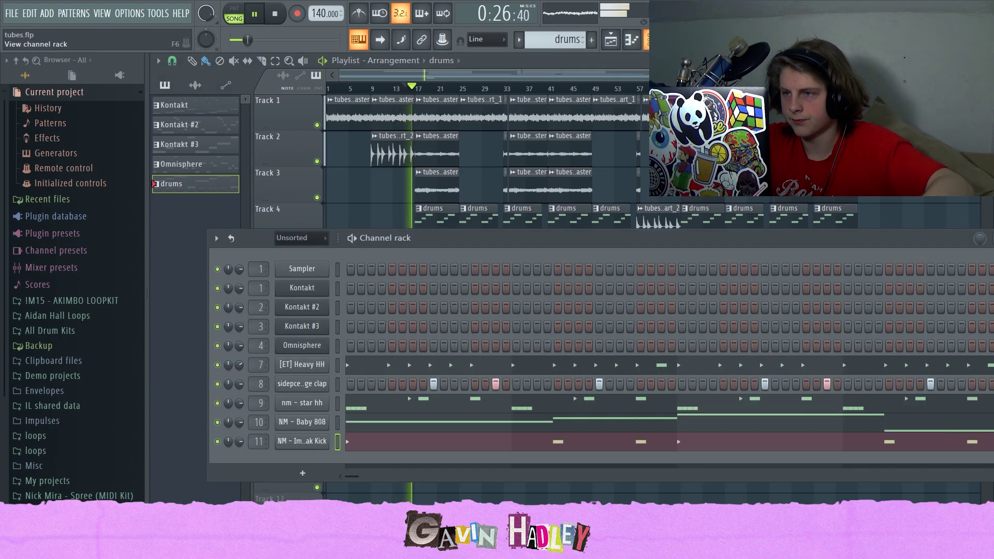
key("F6")
key("space")
left_click_drag(828, 89, 328, 89)
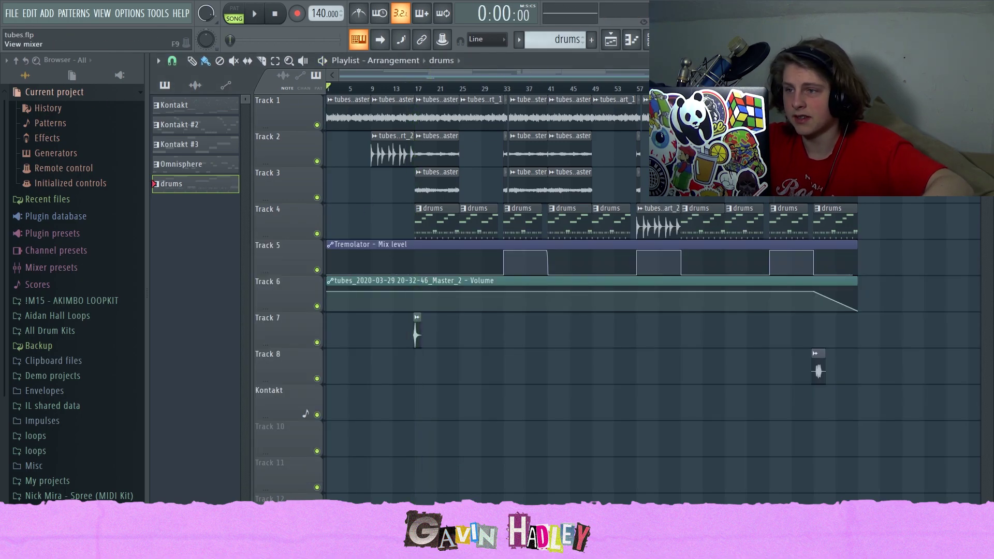
Open the mixer and select the master track to view its effects chain.
left_click(673, 39)
left_click(192, 185)
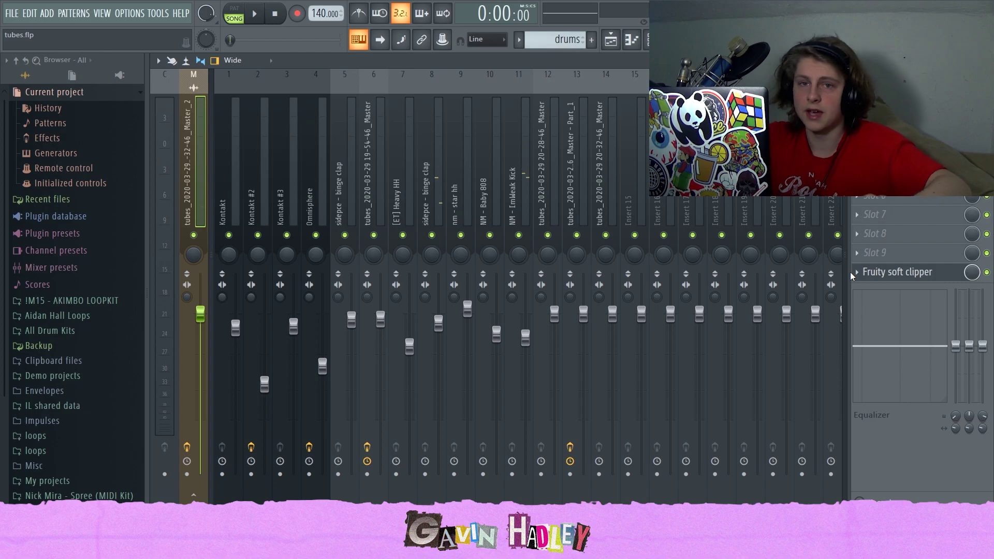